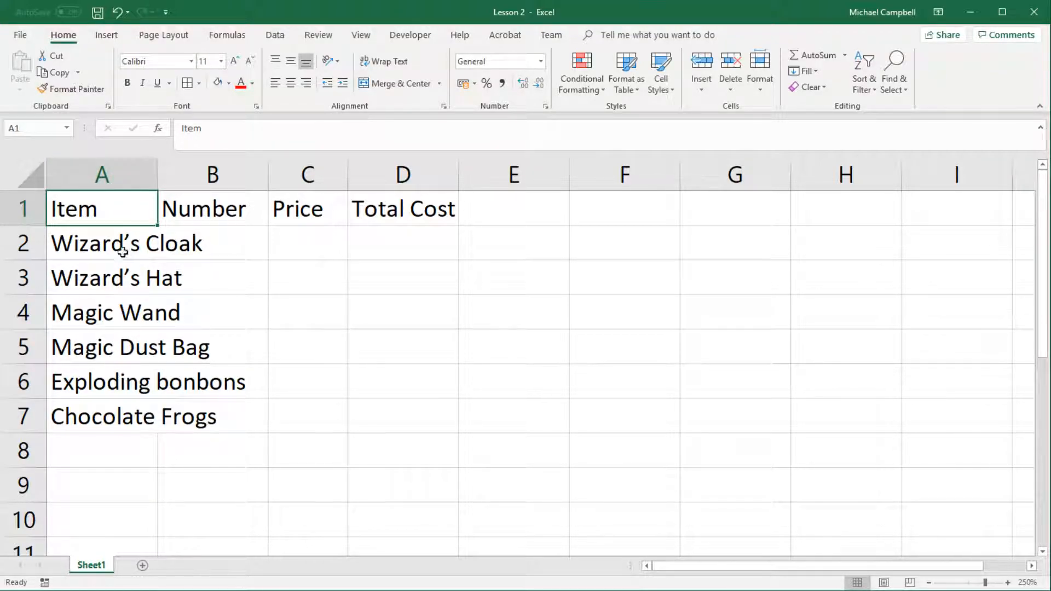
Look over the table's layout by selecting columns A to D and its rows individually, finishing on cell A1
click(134, 174)
click(213, 174)
click(308, 174)
click(409, 170)
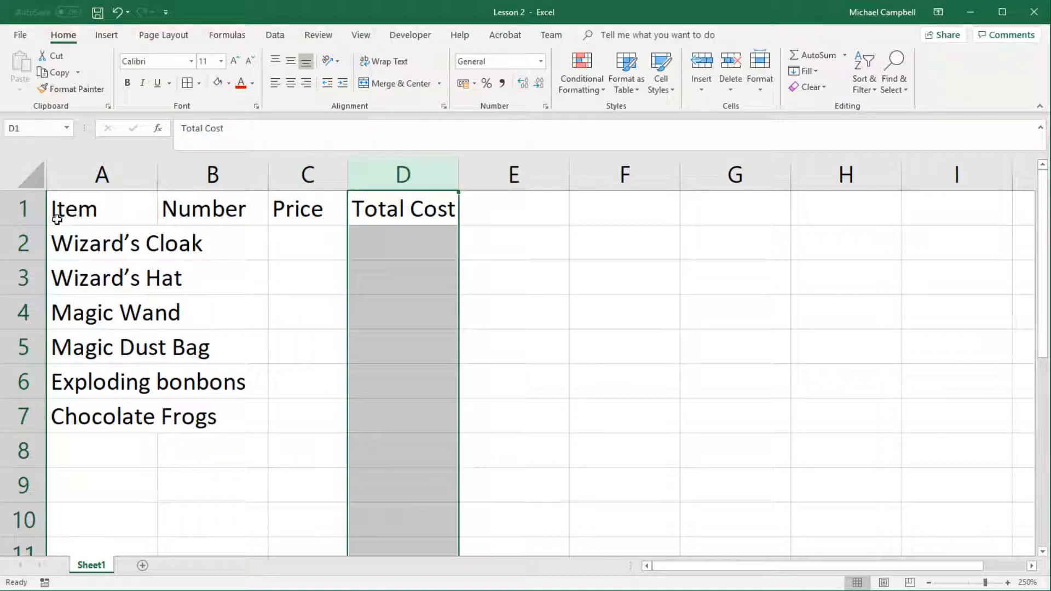
click(23, 208)
click(23, 243)
click(23, 277)
click(23, 312)
click(23, 382)
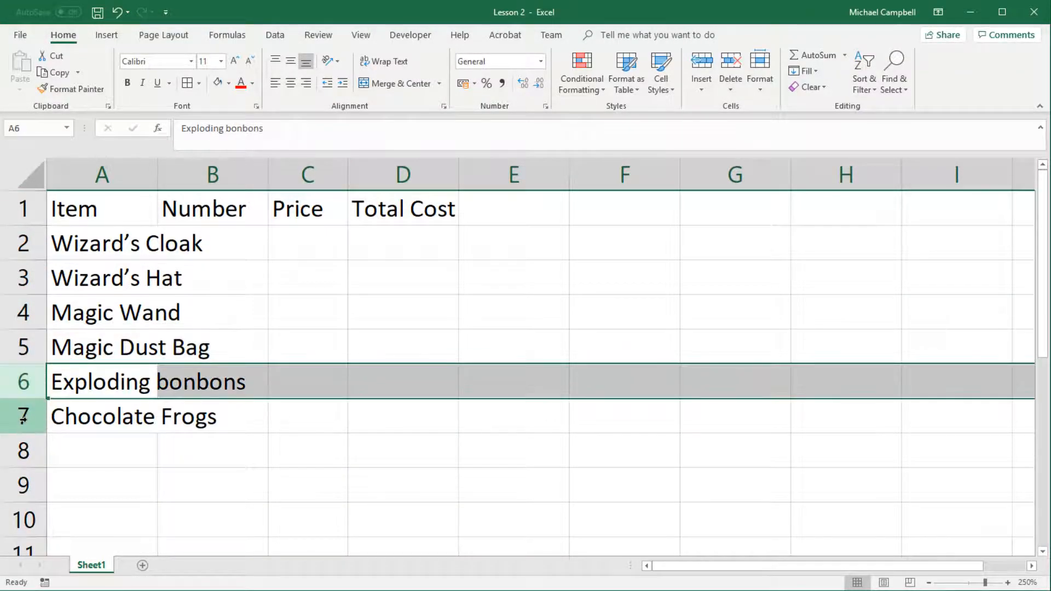
click(23, 416)
click(103, 212)
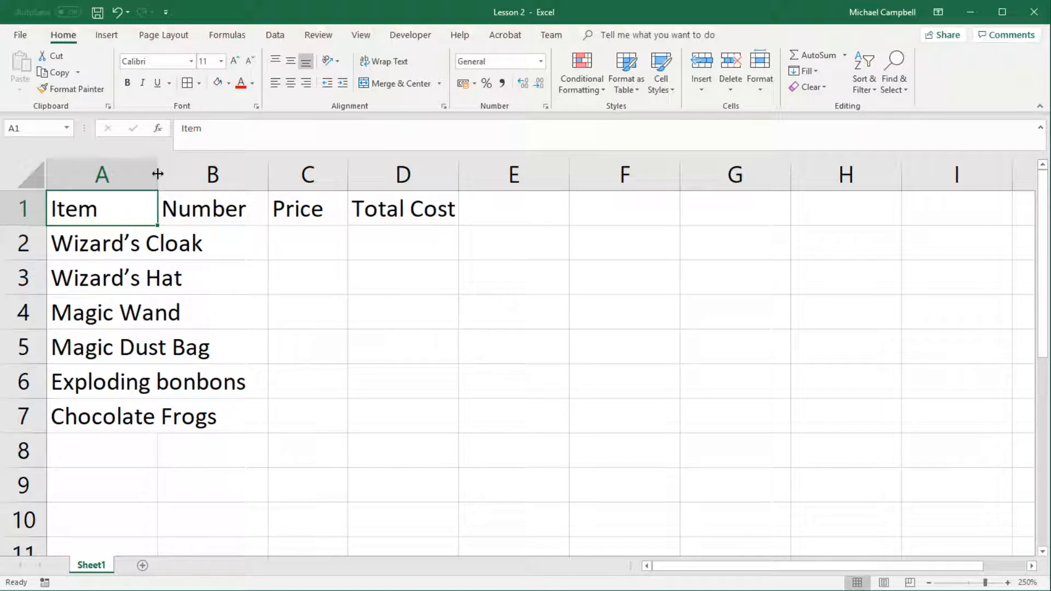
Resize column A by hand, first wider to fit the item names, and back to a narrower width
drag(158, 174, 263, 181)
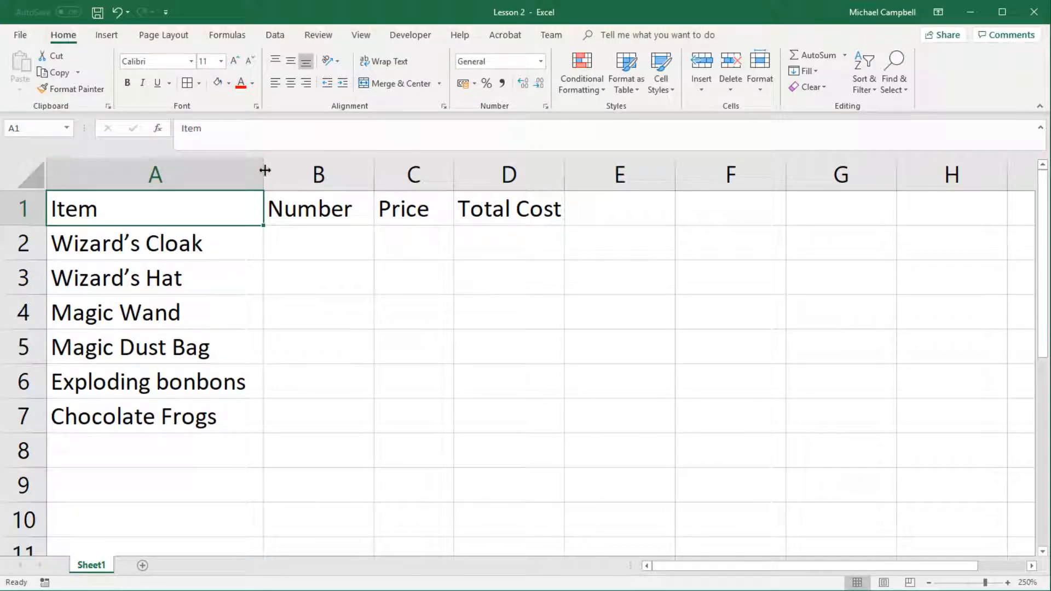
click(258, 167)
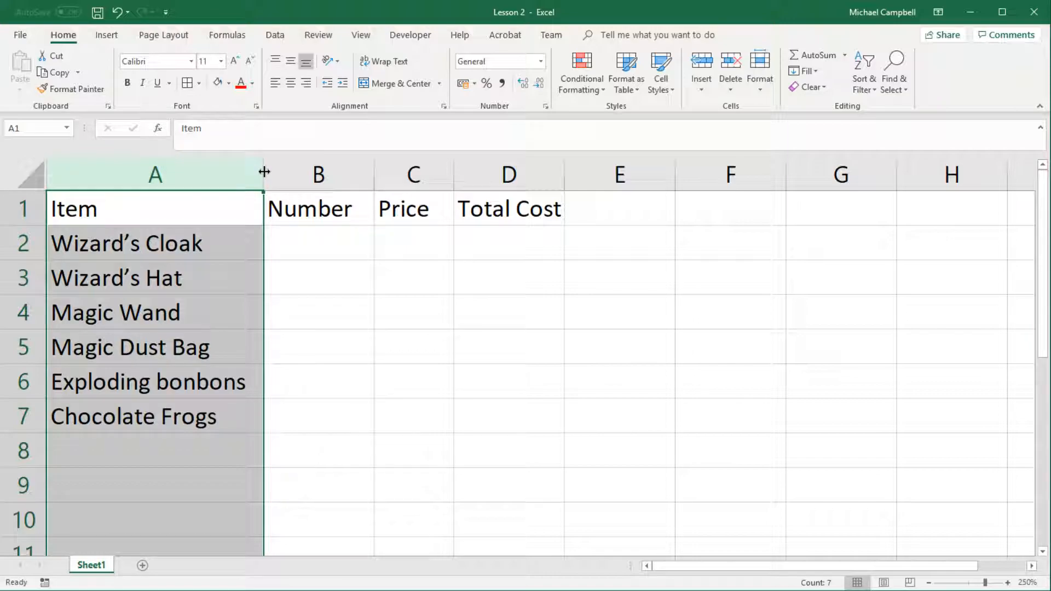
drag(265, 171, 190, 166)
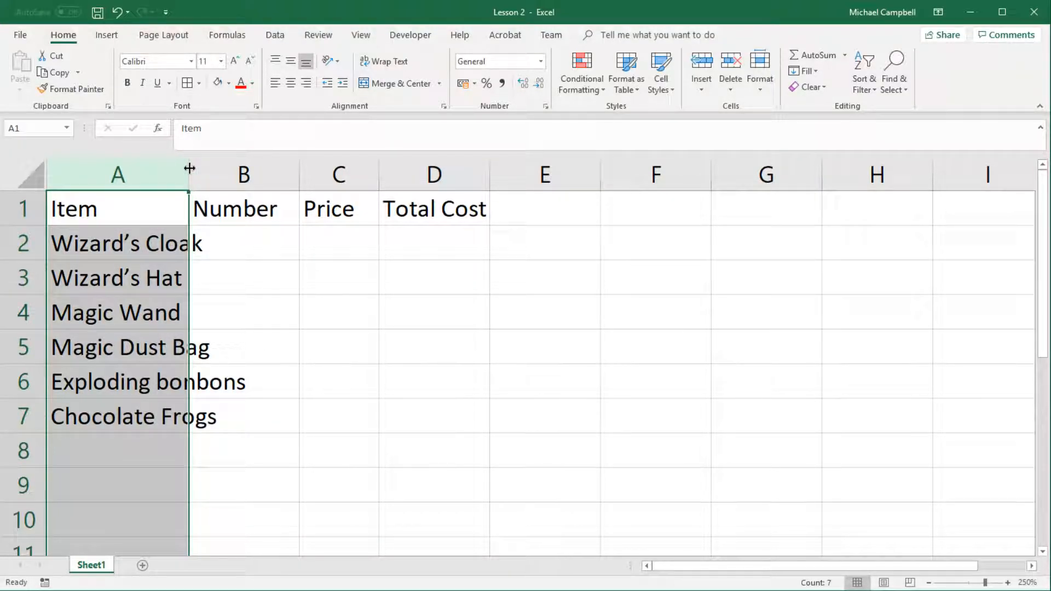
AutoFit column A to the width of its longest item name
click(146, 195)
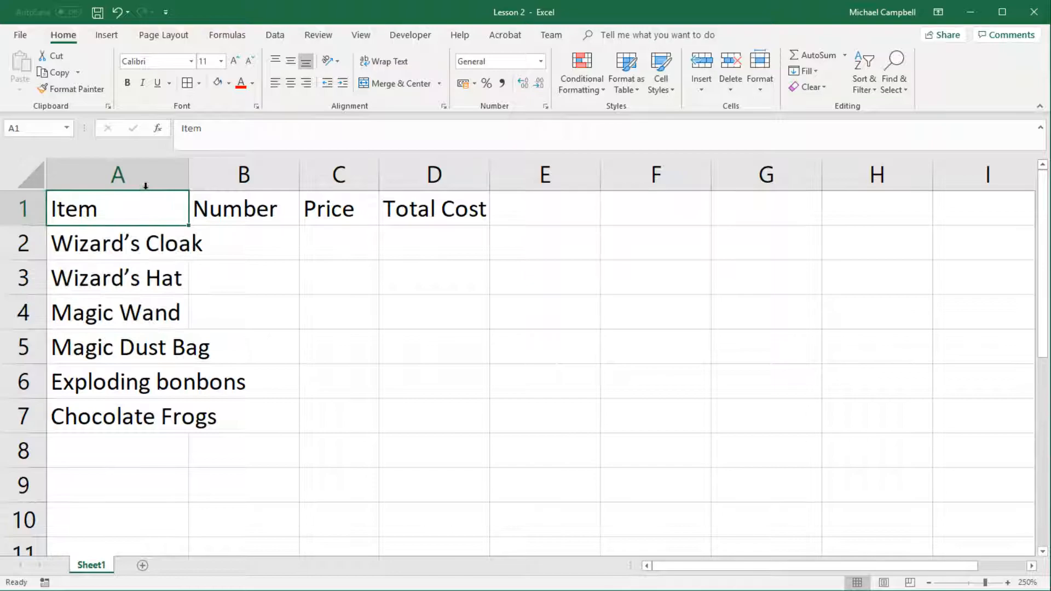
double_click(188, 171)
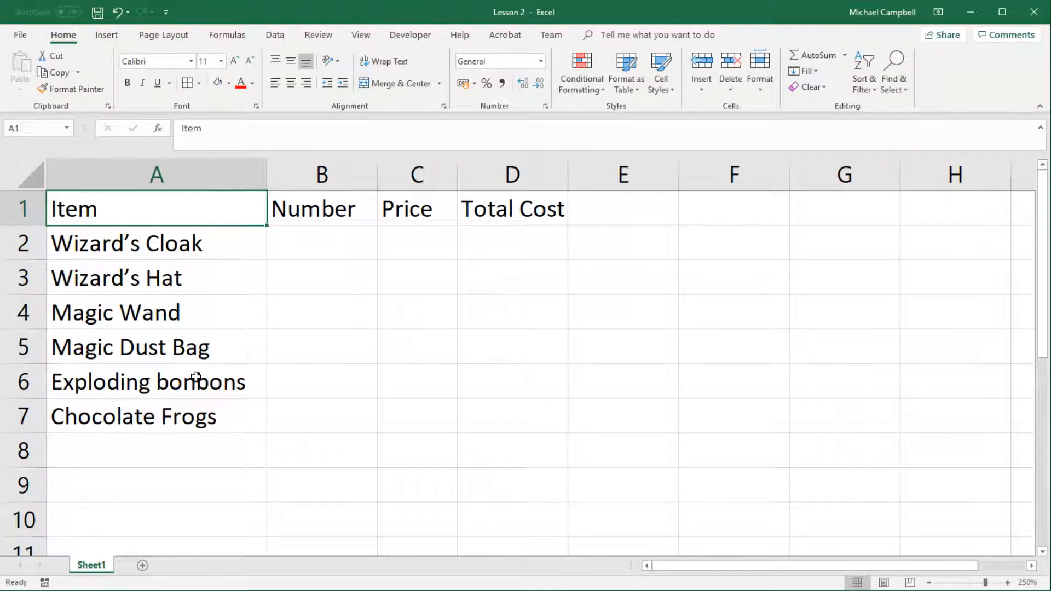
AutoFit columns B to D together, and widen them to one equal width larger than their headings
drag(345, 174, 518, 180)
click(416, 241)
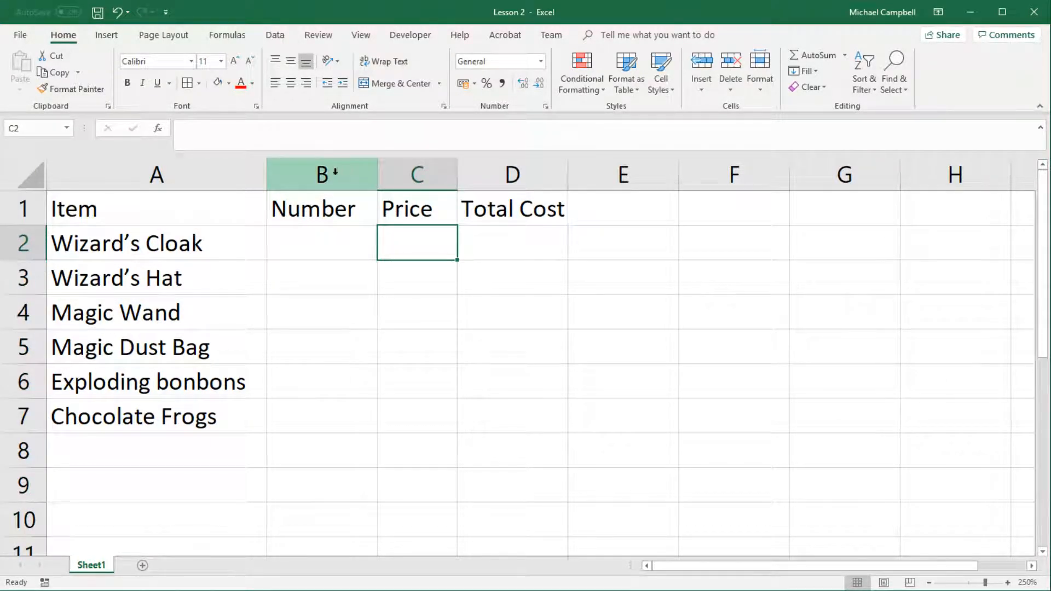
drag(323, 171, 502, 171)
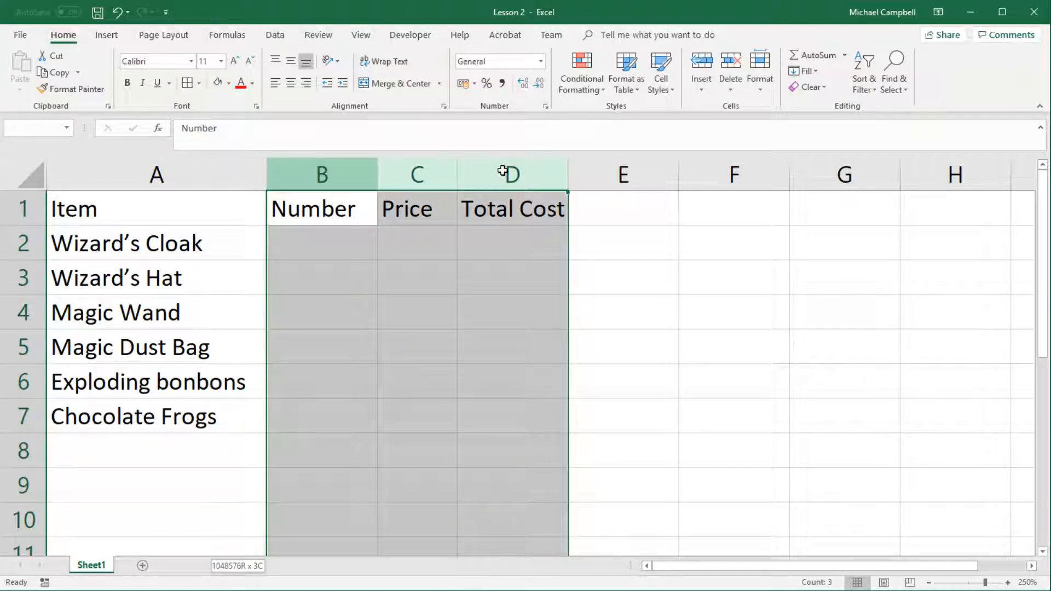
double_click(377, 170)
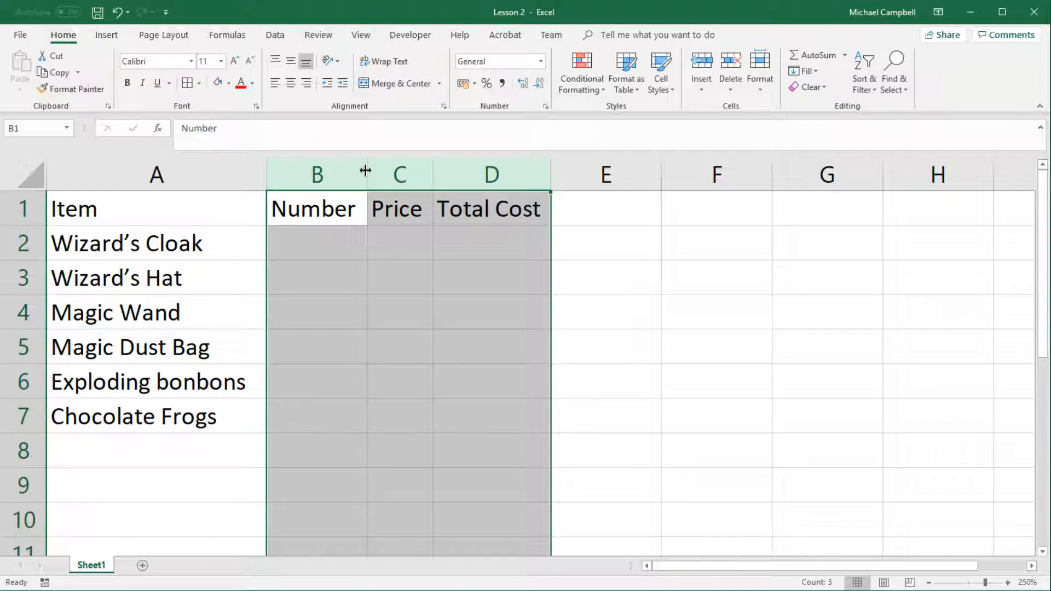
drag(365, 170, 395, 169)
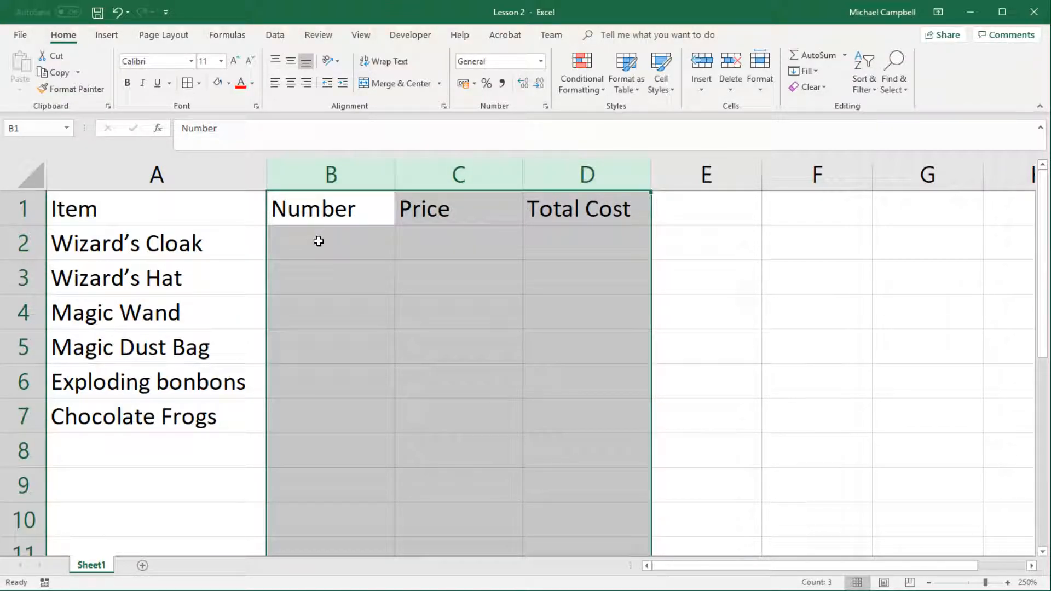
Enter the quantities 5, 4, 5, 6, 7 and 3 in the Number column, cells B2 to B7
click(319, 241)
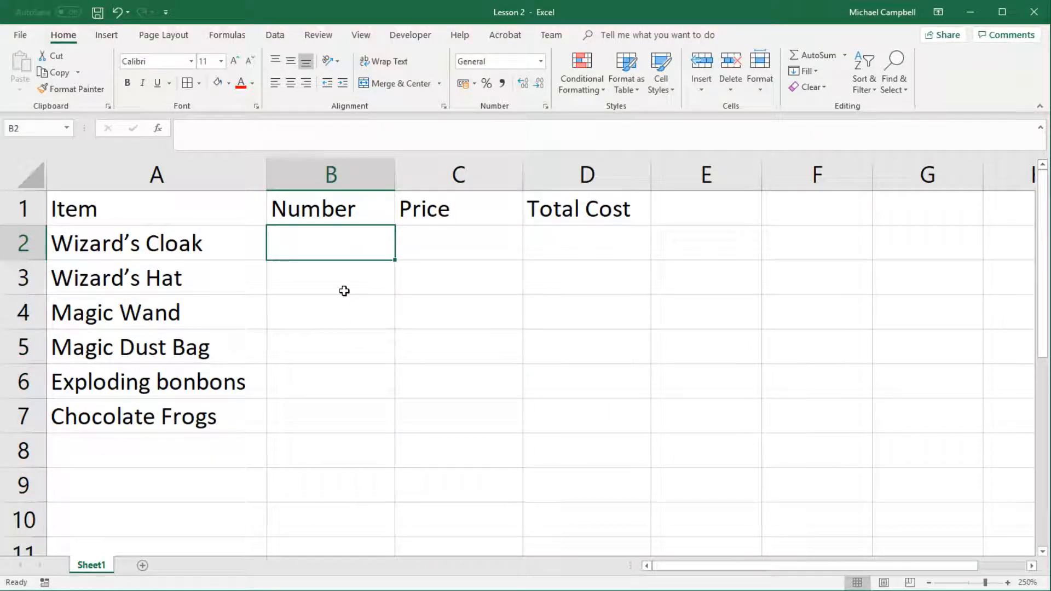
text(5 4 5 6 7 3)
key(Return)
Enter the prices 29.99, 12.99 and 23.99 for Wizard's Cloak, Wizard's Hat and Magic Wand in C2 to C4
key(Right)
key(Up)
key(Up)
key(Up)
key(Up)
key(Up)
key(Up)
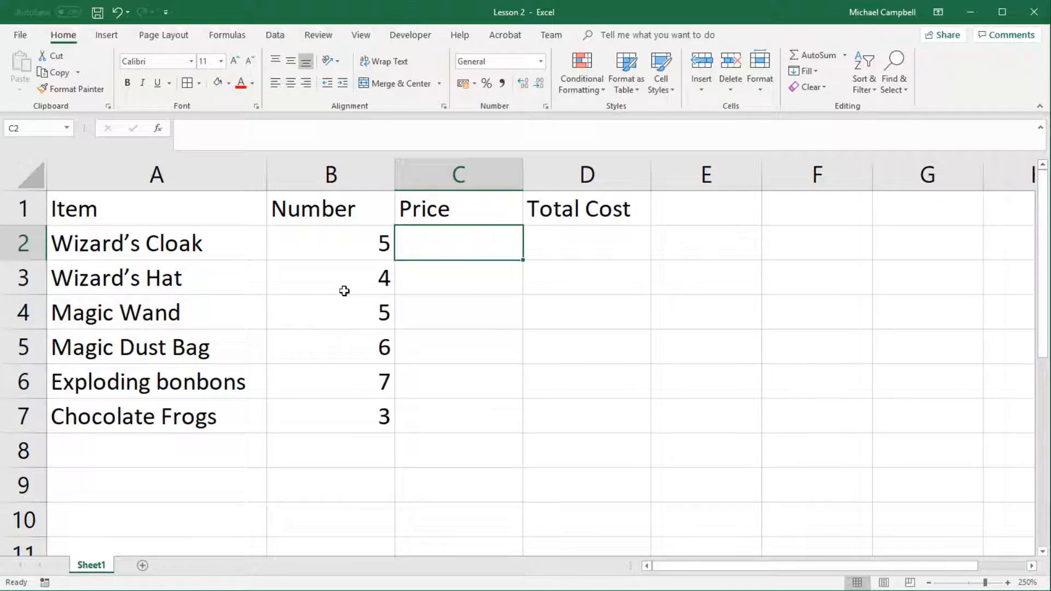
text(29.99)
key(Return)
text(12.99)
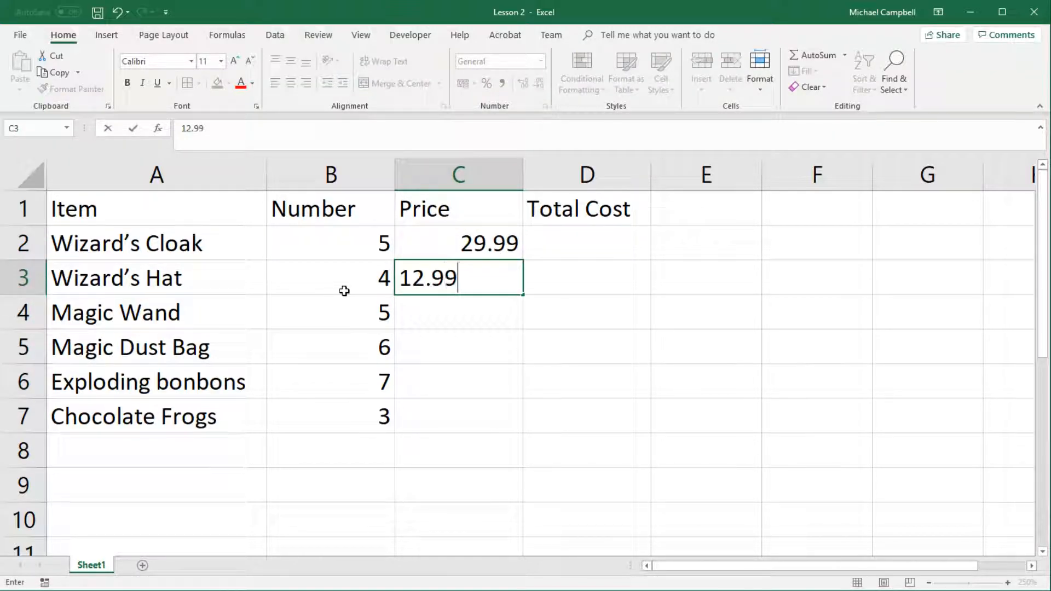
key(Return)
text(23.99)
key(Return)
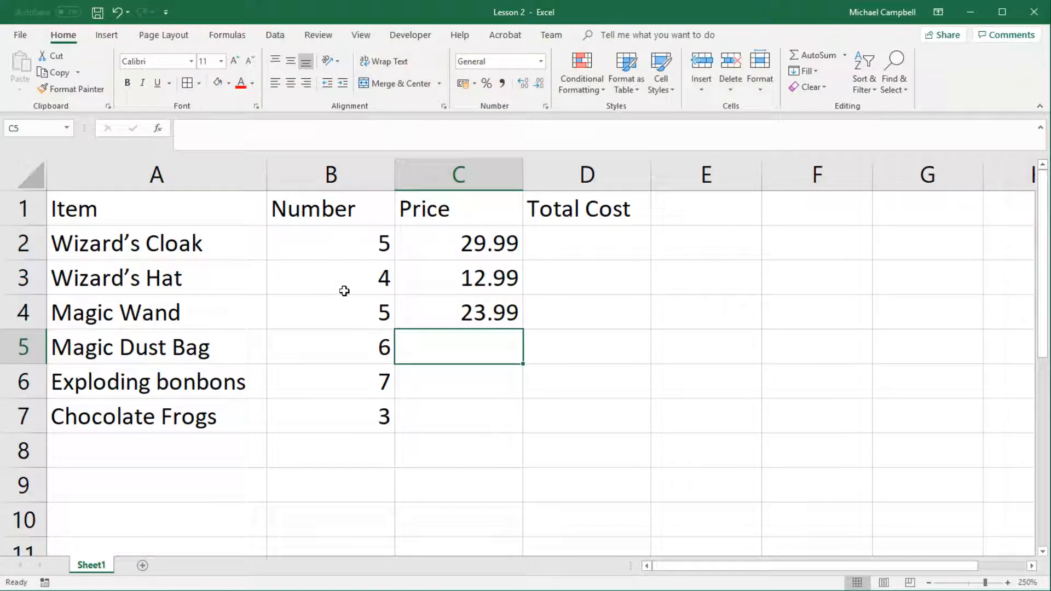
Enter the prices 3.99, 5.99 and 2.99 for Magic Dust Bag, Exploding bonbons and Chocolate Frogs in C5 to C7
text(3.99)
key(Return)
text(5.99)
key(Return)
text(2.99)
key(Return)
key(Up)
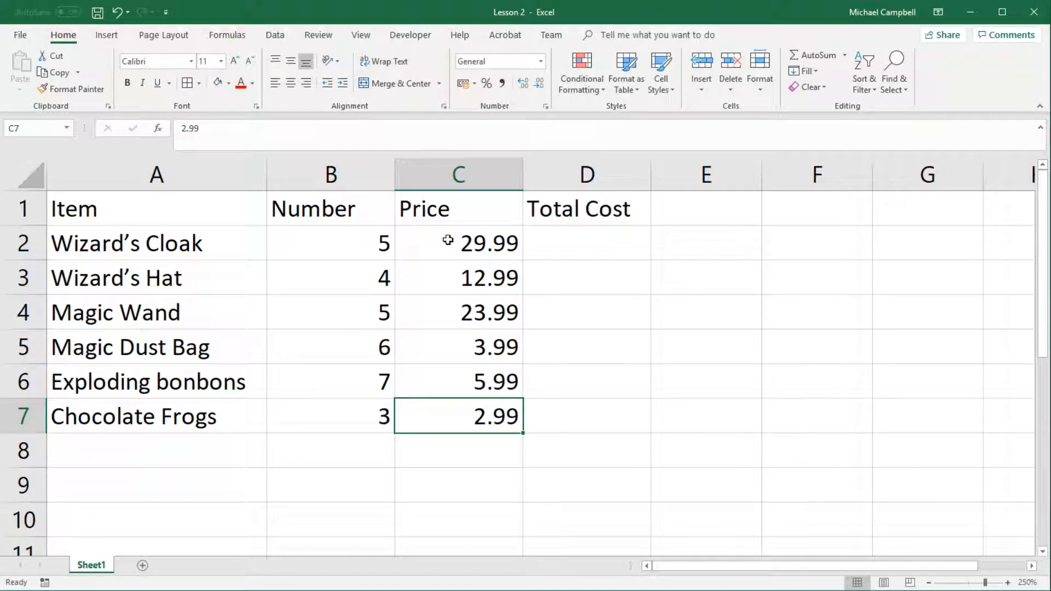
Centre the Number, Price and Total Cost cells B1:D7 horizontally
click(429, 241)
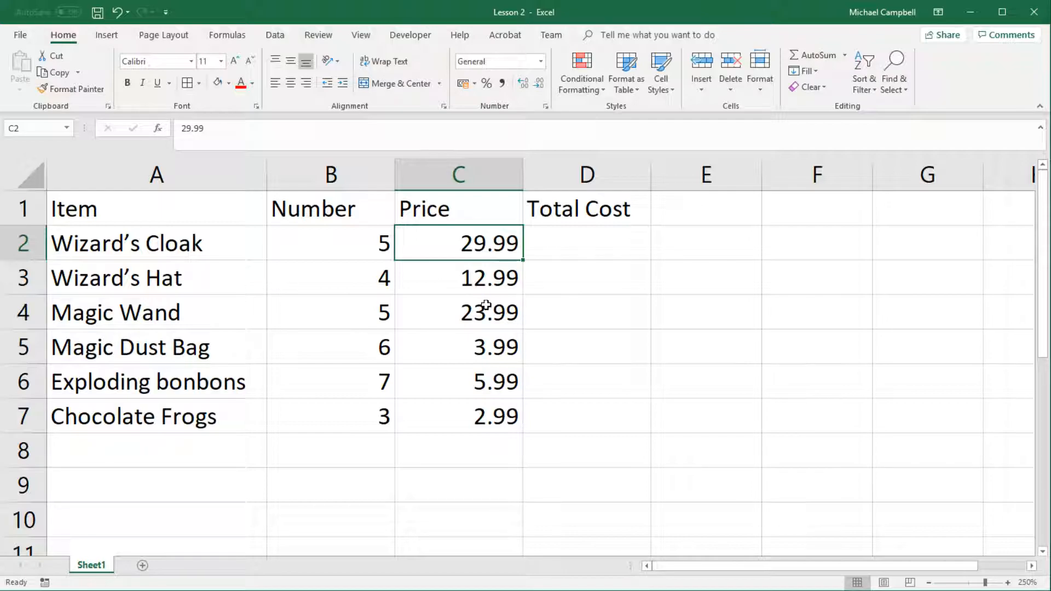
click(343, 214)
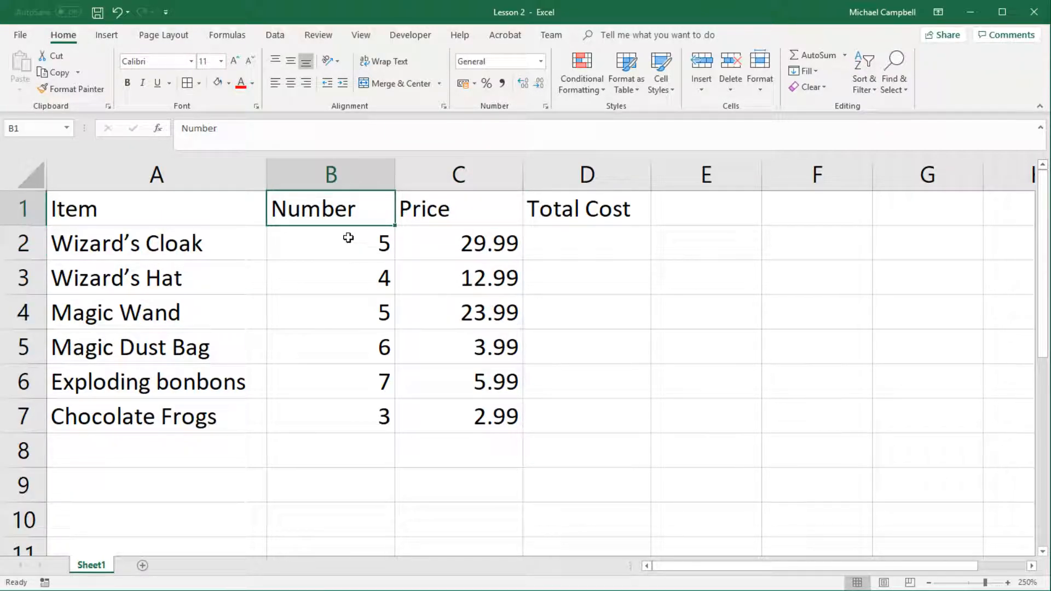
drag(317, 204, 574, 430)
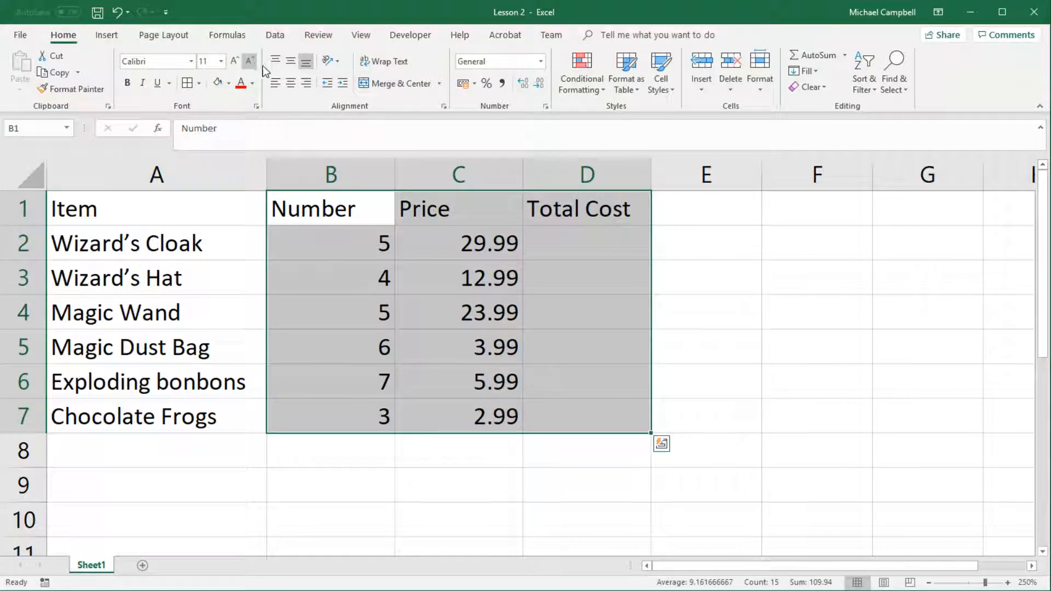
click(291, 85)
click(353, 244)
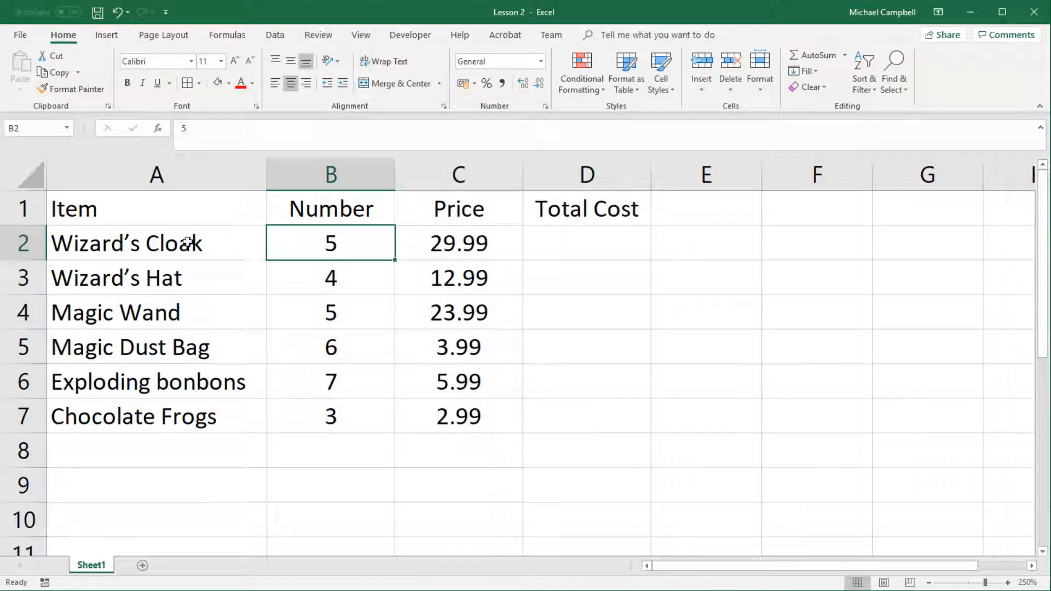
Try centre and right alignment on the item cells A1:A7, and set them to left alignment
click(148, 243)
drag(134, 214, 154, 416)
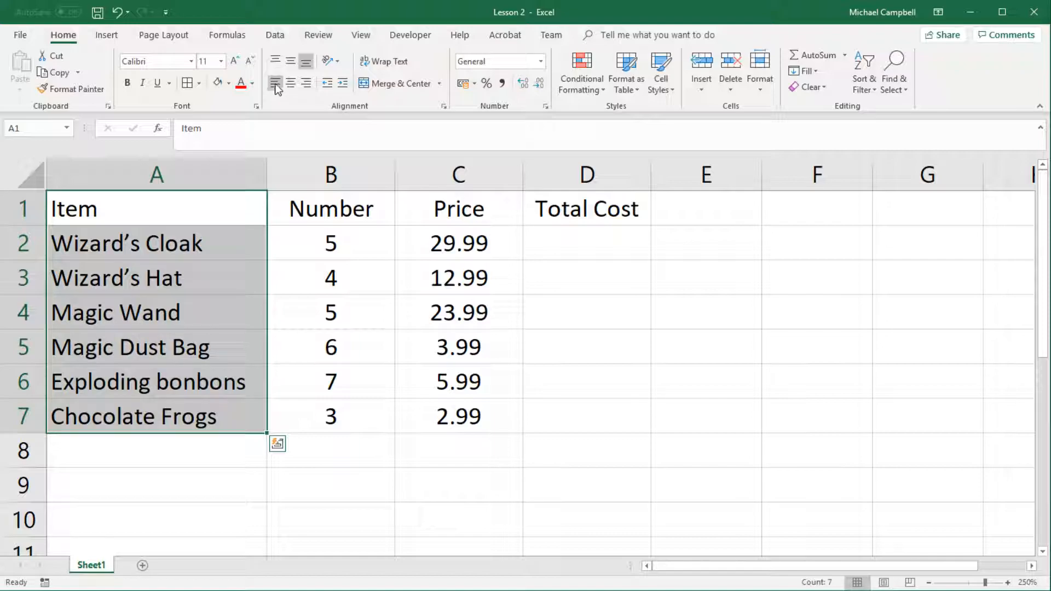
click(290, 84)
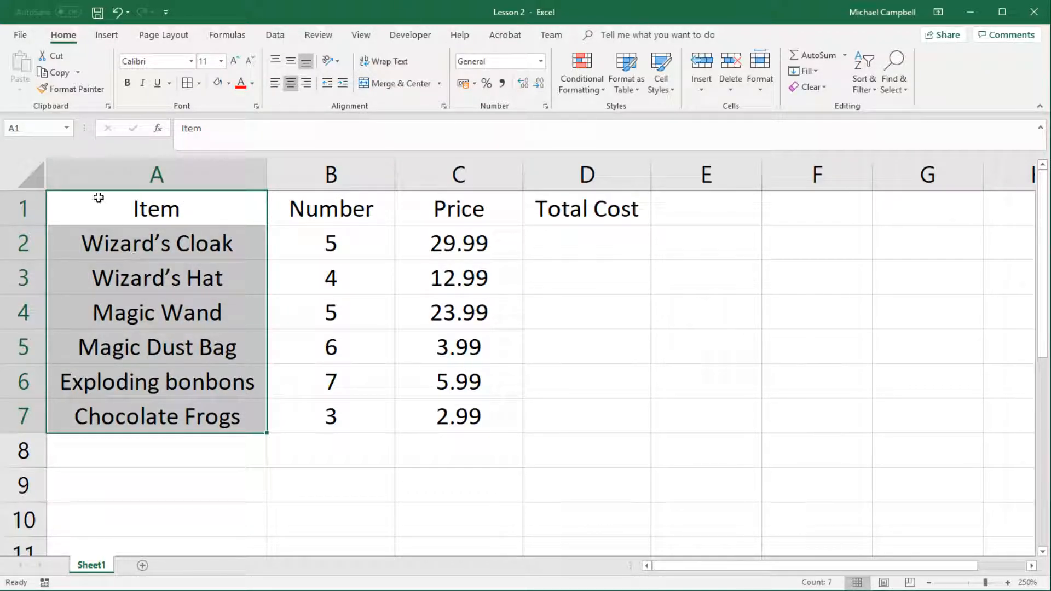
click(305, 86)
click(276, 84)
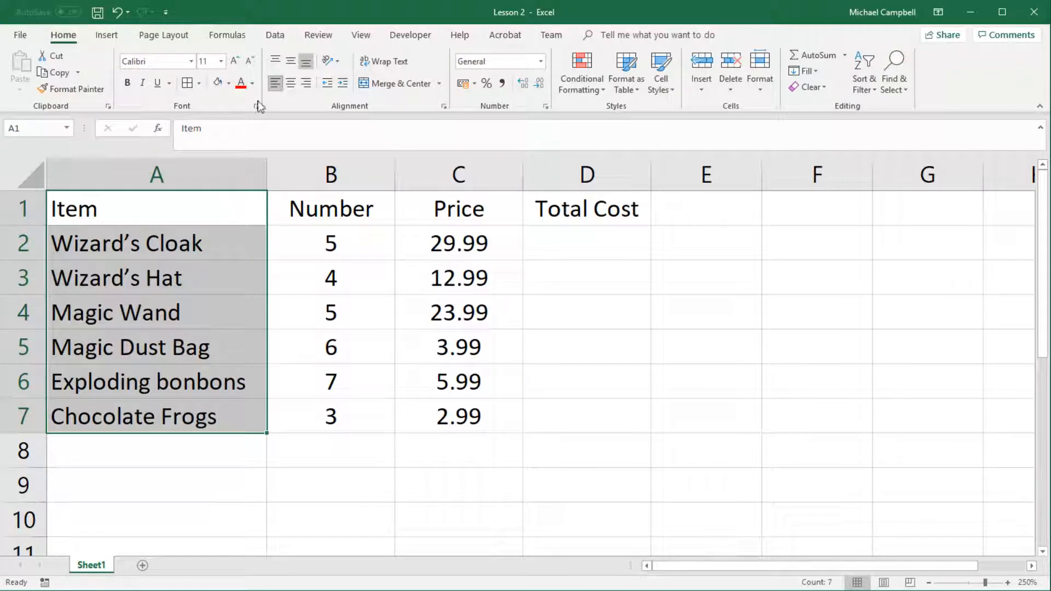
Increase the height of rows 2 to 7 equally and align their contents vertically to the middle
click(509, 309)
click(538, 242)
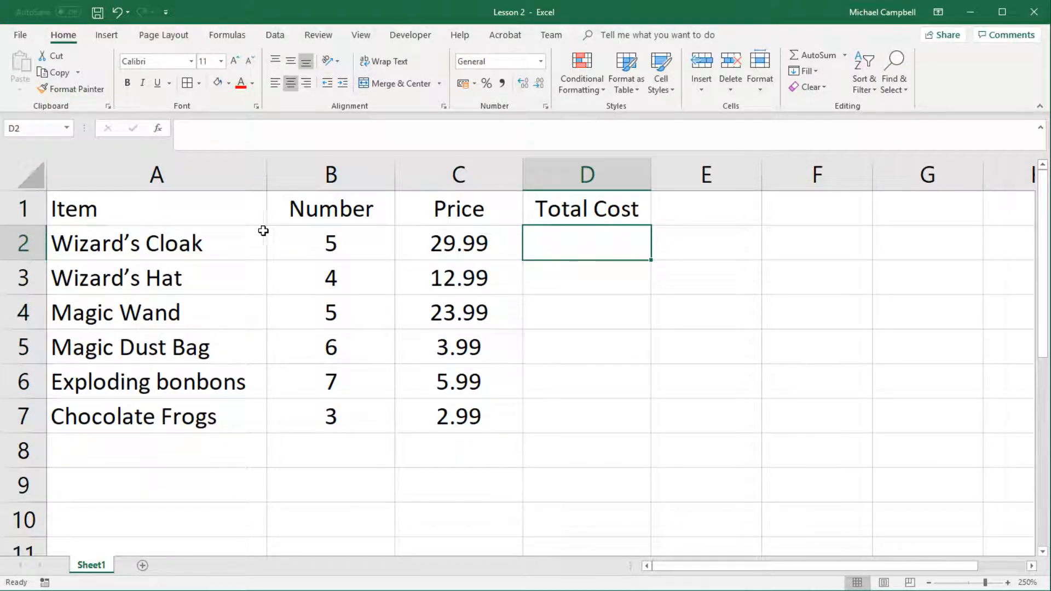
drag(23, 243, 22, 417)
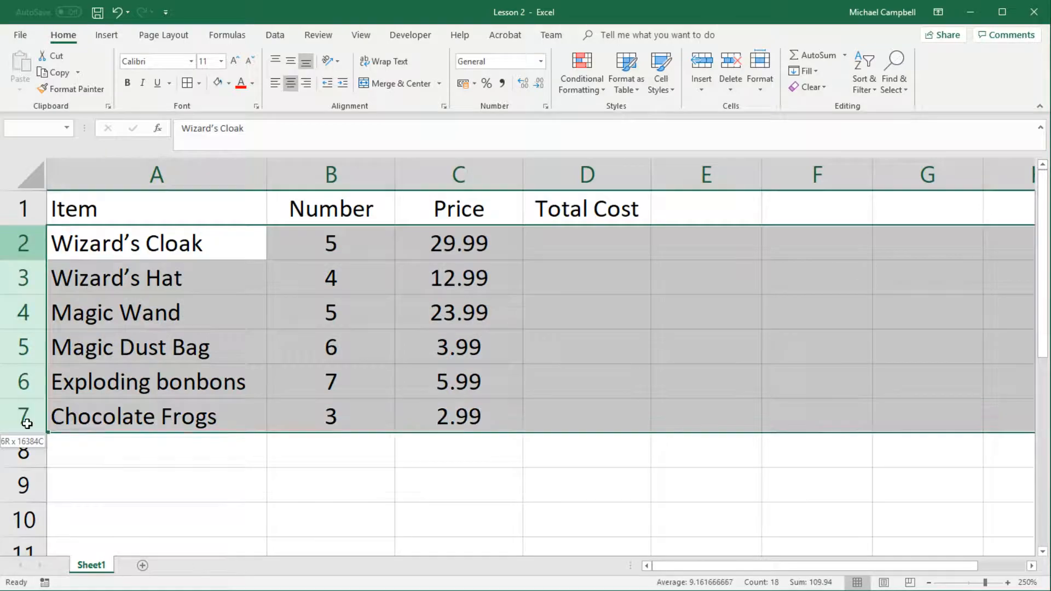
drag(28, 259, 27, 269)
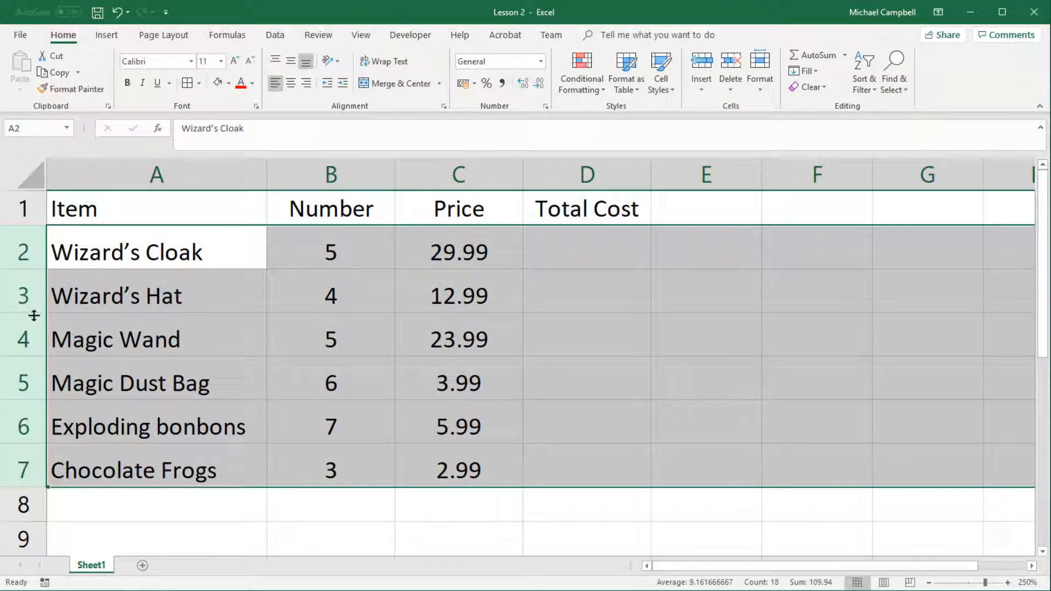
drag(34, 315, 28, 323)
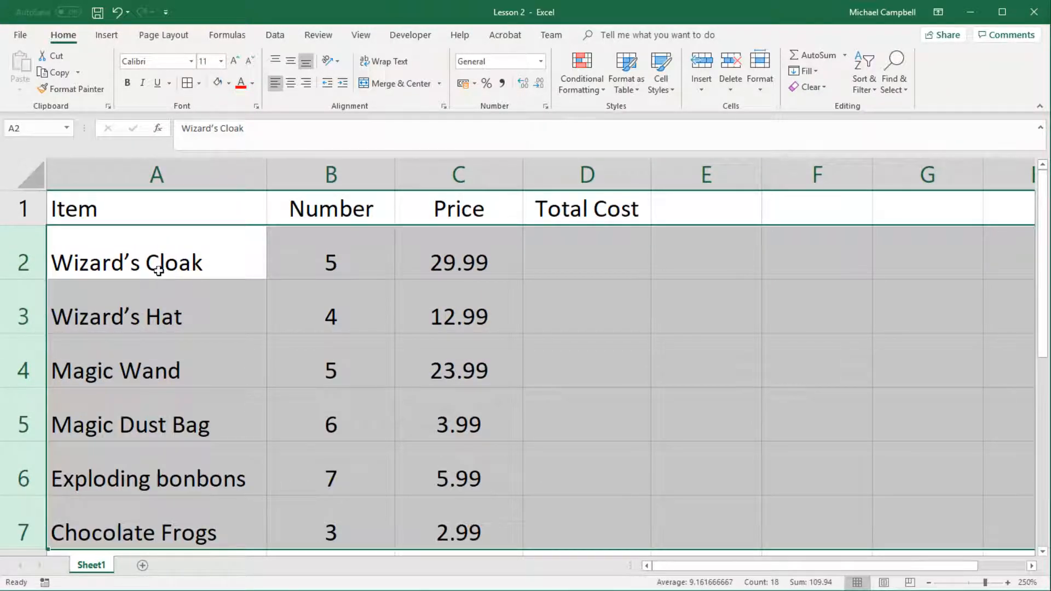
click(290, 61)
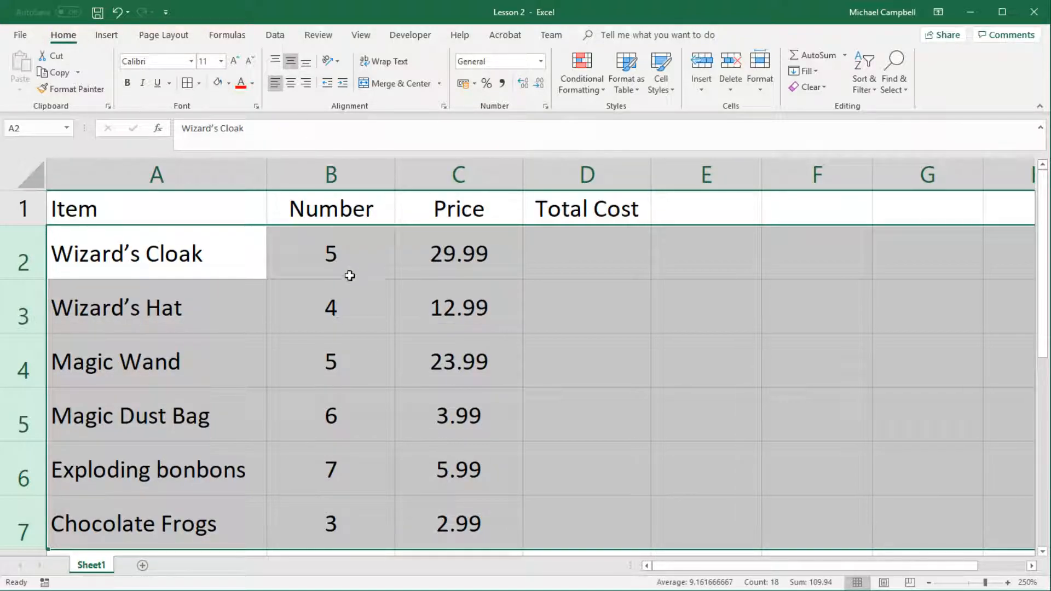
Undo the middle alignment and the row height increases on rows 2 to 7
key(ctrl+z)
key(ctrl+z)
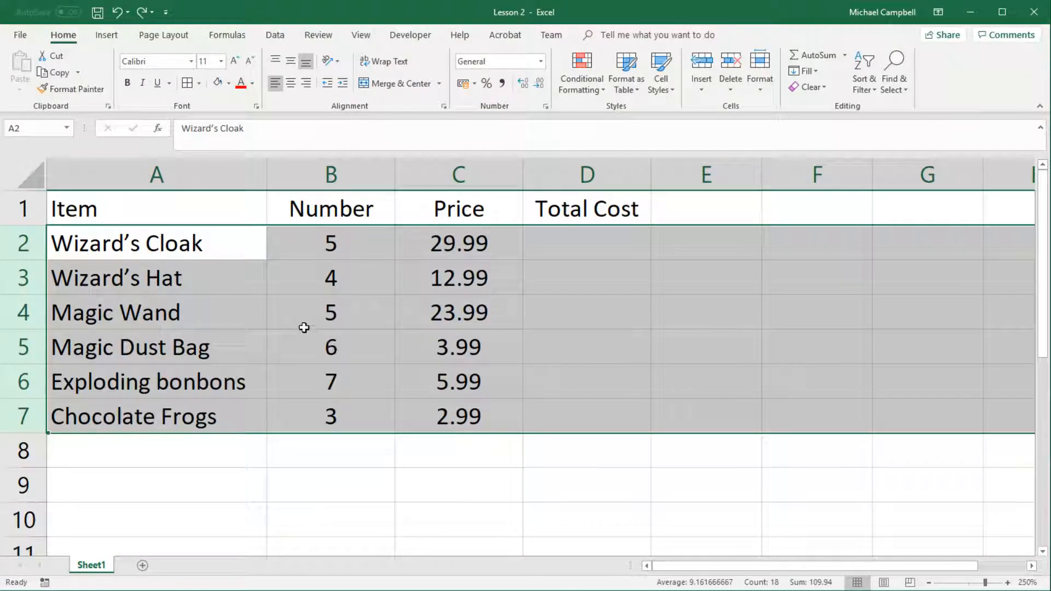
click(293, 298)
Apply the Currency number format to the prices in C2:C7
drag(442, 243, 444, 417)
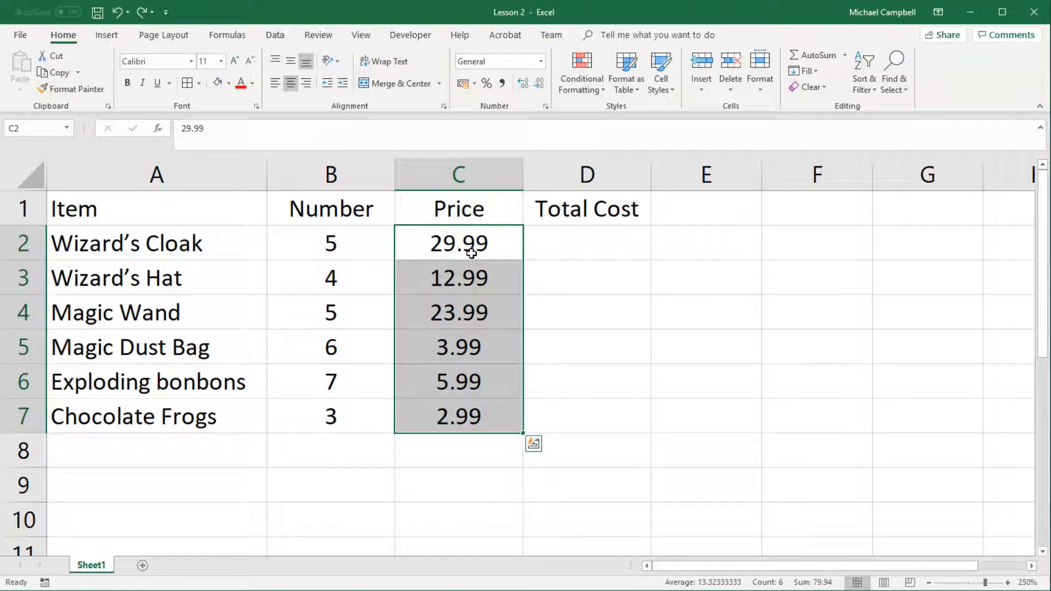
click(216, 152)
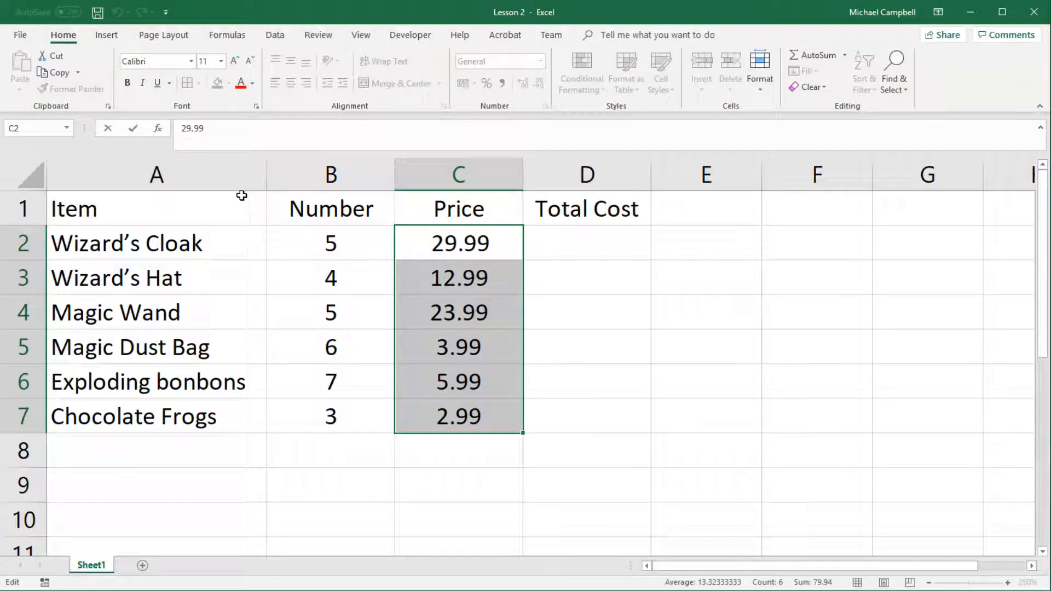
click(474, 248)
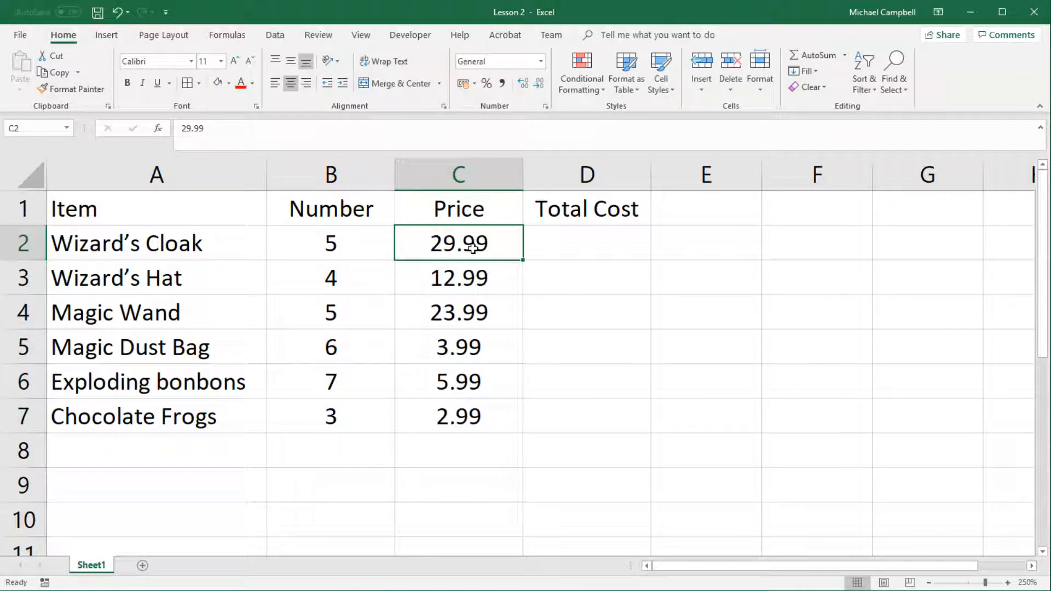
drag(474, 247, 497, 405)
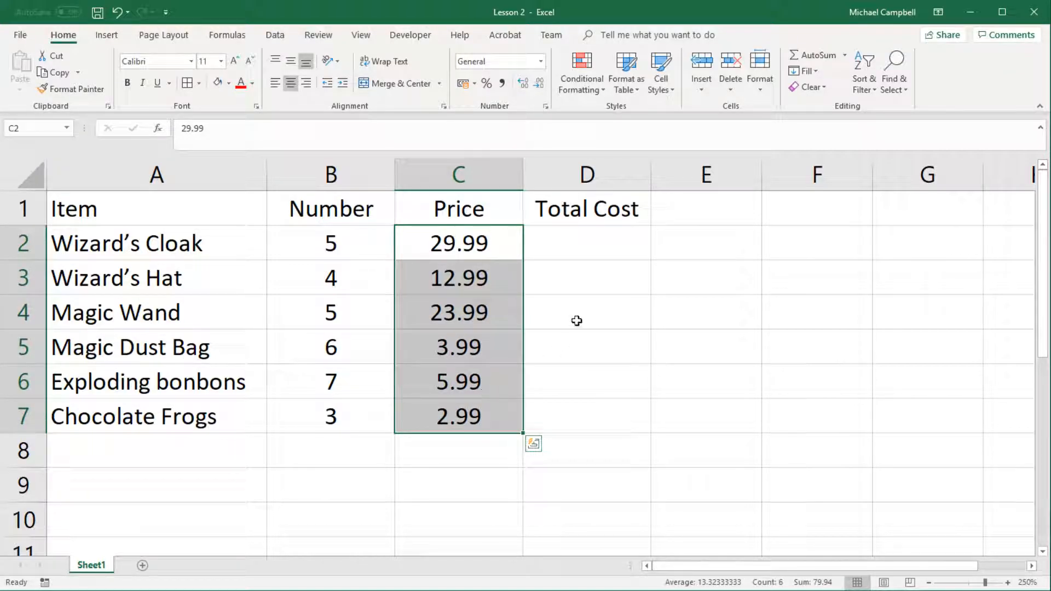
click(541, 62)
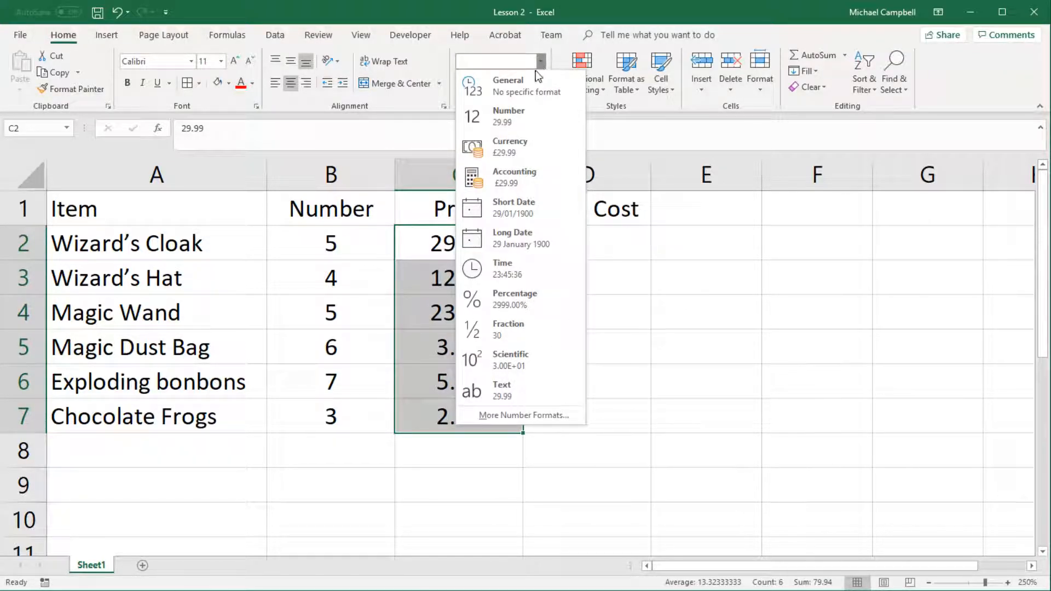
click(508, 144)
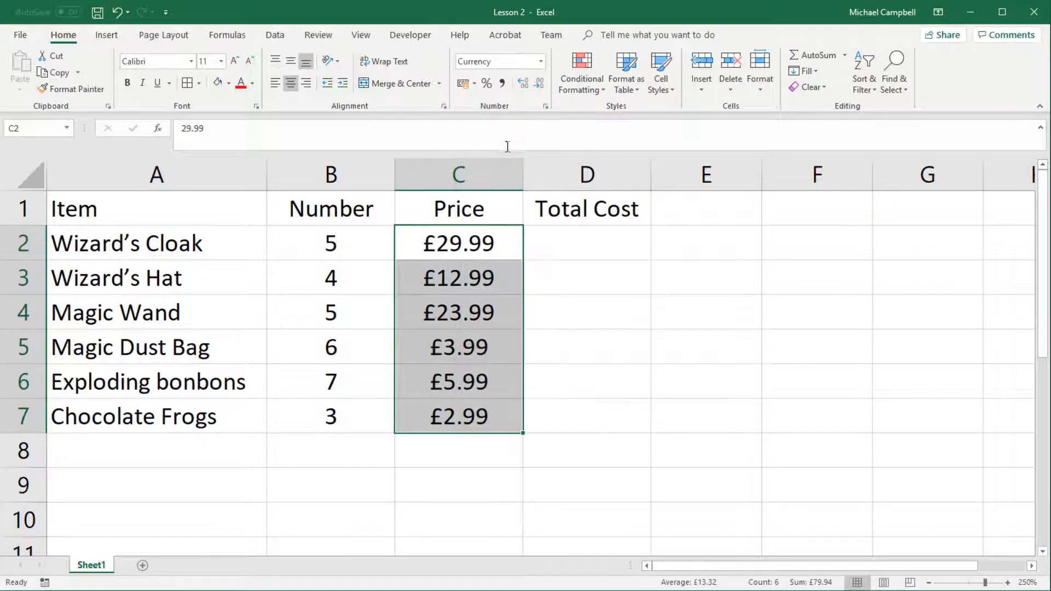
Try the Accounting number format on the prices in C2:C7, and switch them back to Currency
click(541, 61)
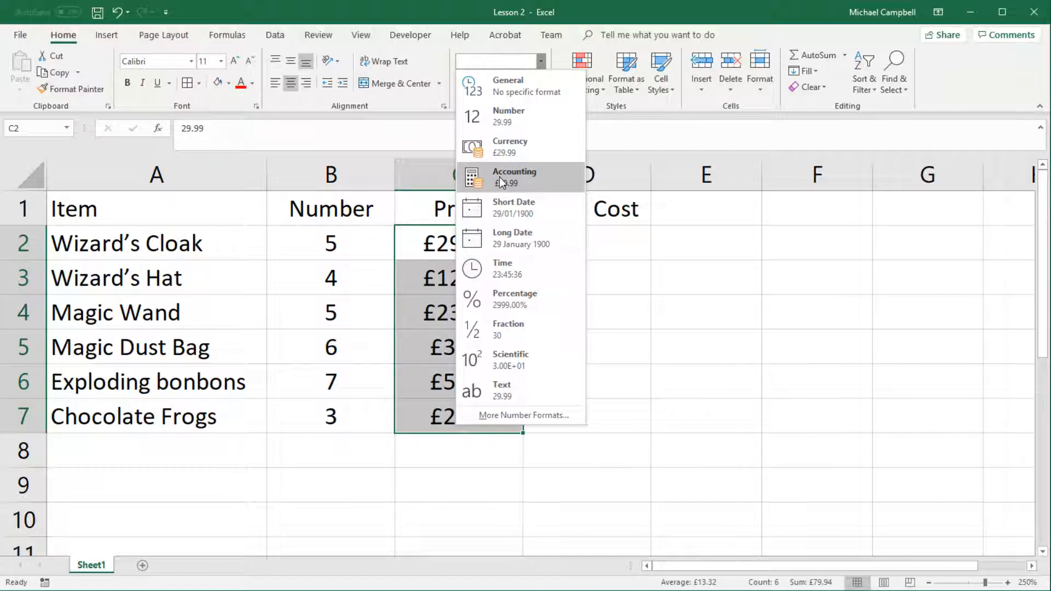
click(515, 184)
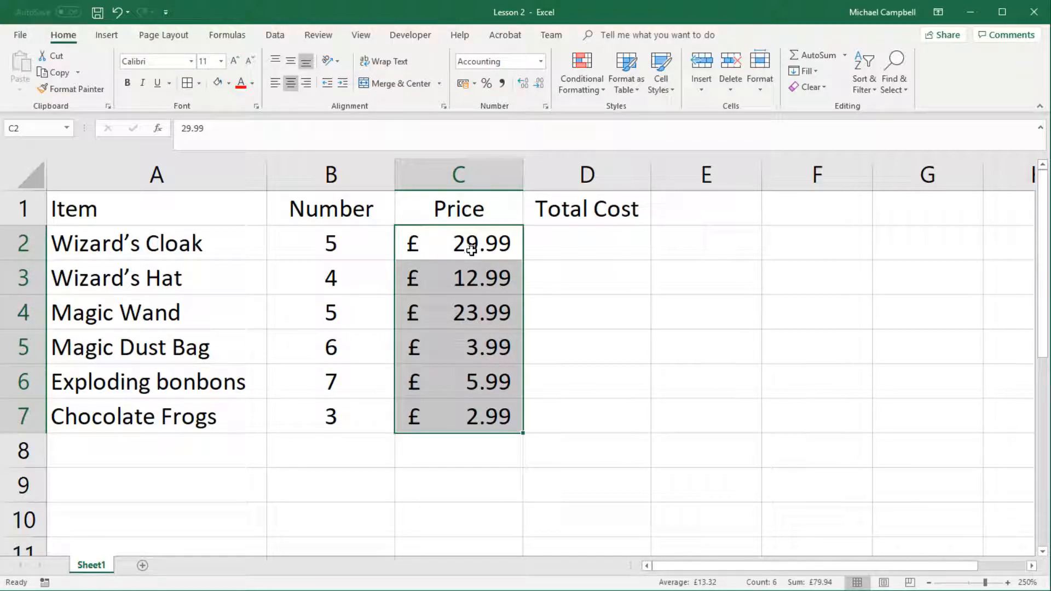
click(541, 61)
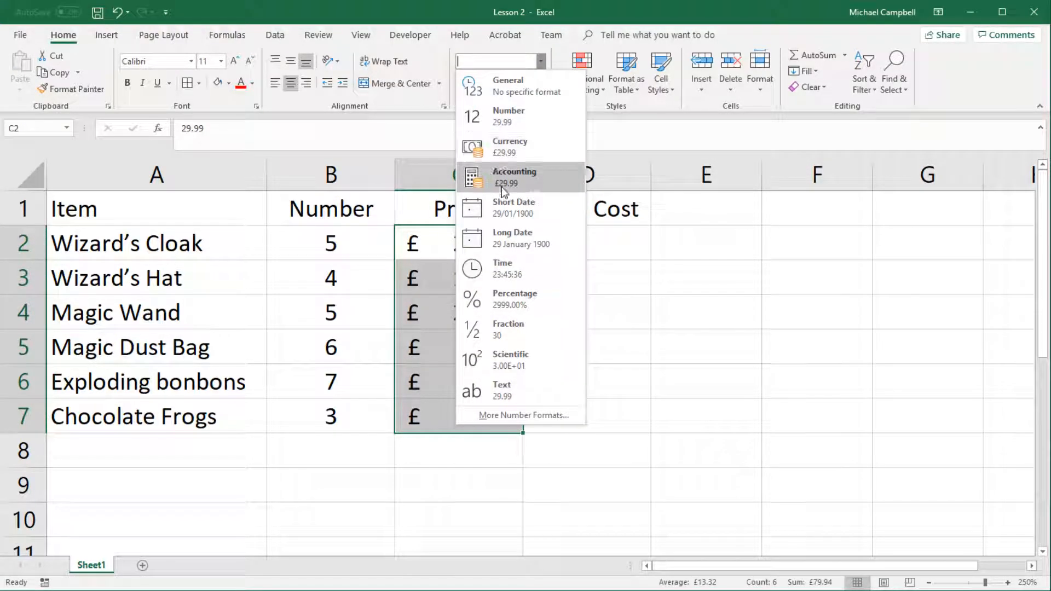
click(511, 149)
Try the Euro (€ 123) currency symbol on the prices in C2:C7, and undo it
right_click(462, 245)
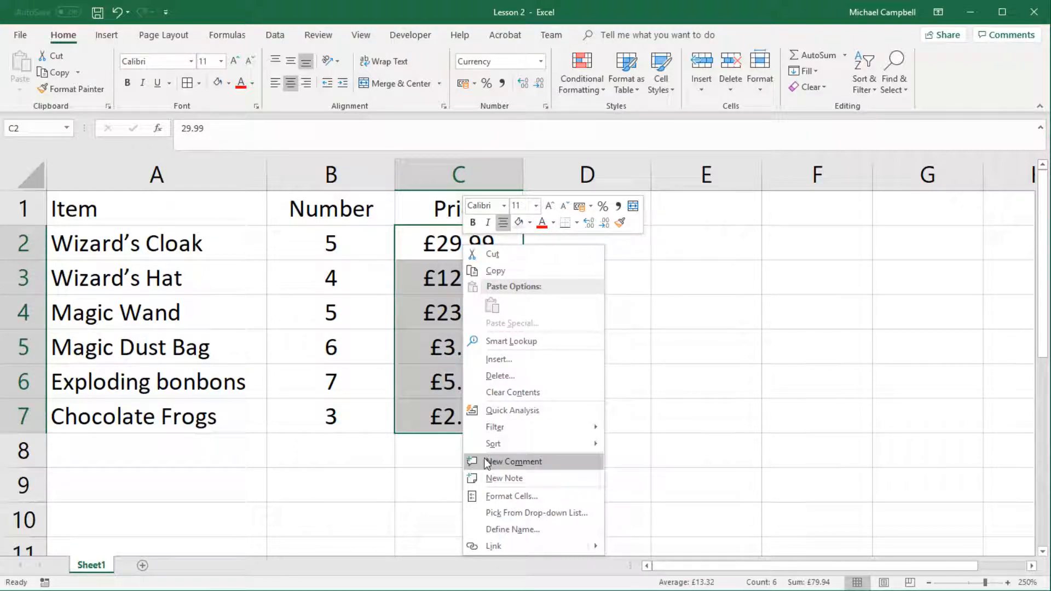
click(515, 497)
drag(444, 338, 403, 185)
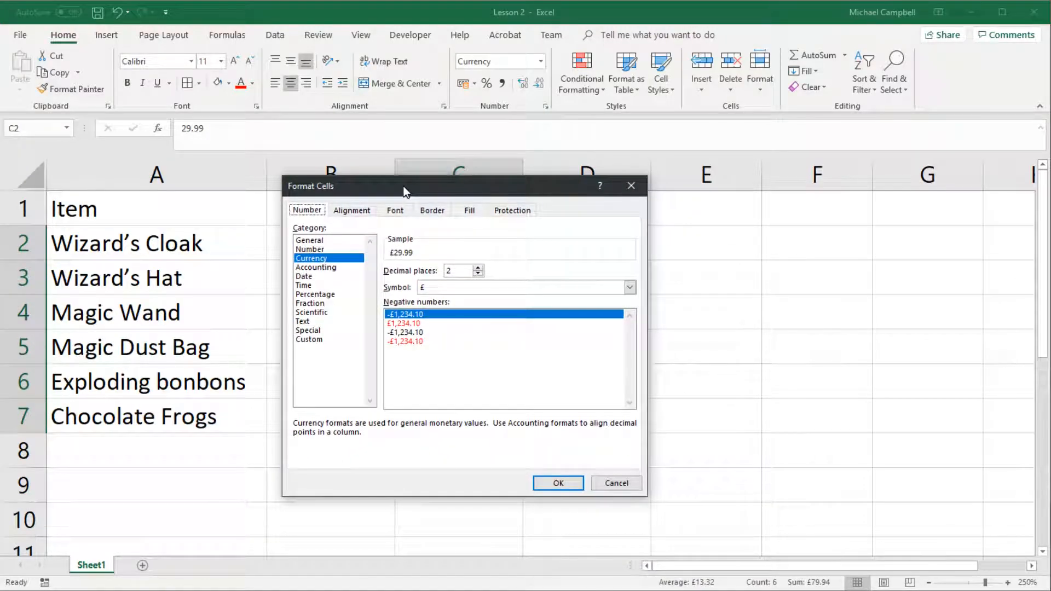
click(630, 288)
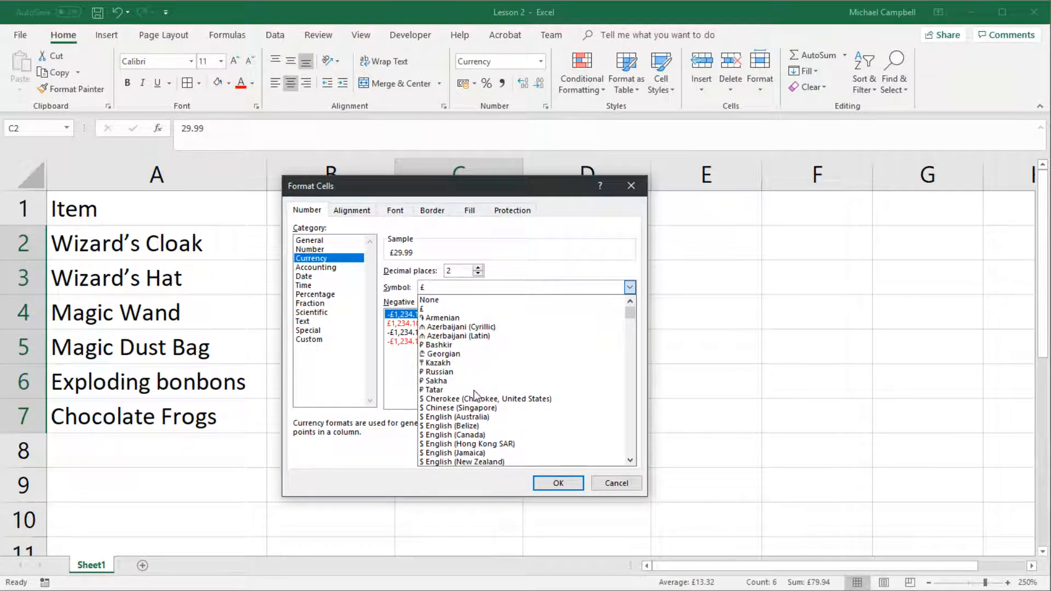
scroll(484, 390, down, 6)
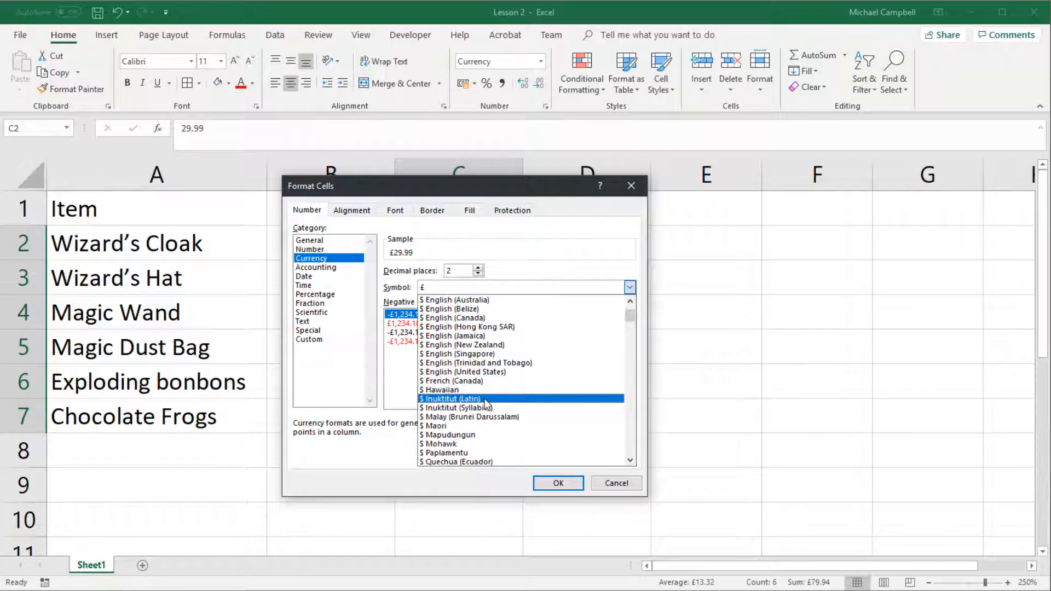
scroll(499, 378, up, 6)
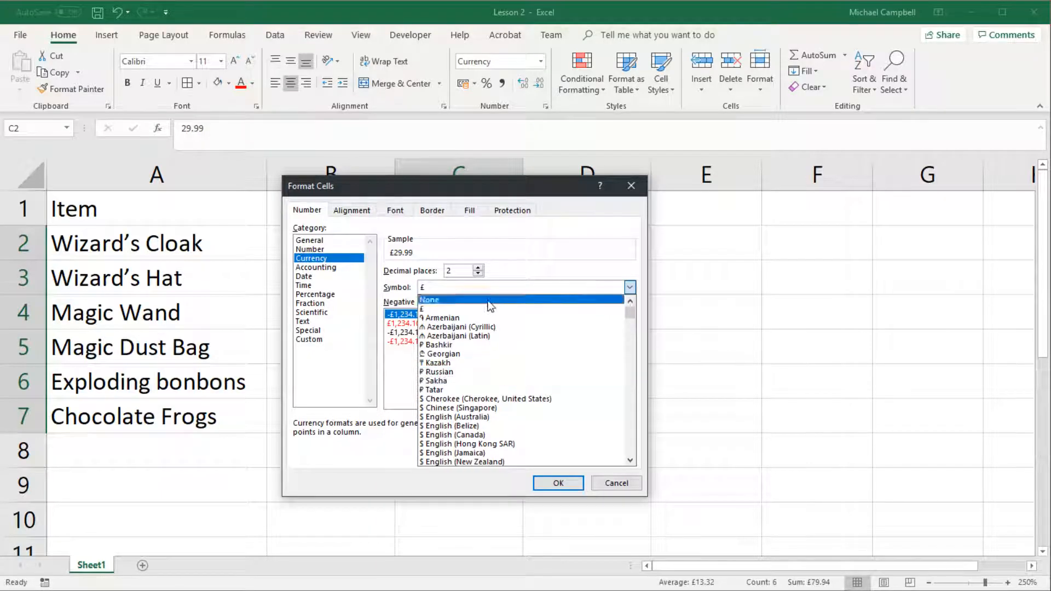
scroll(509, 378, down, 5)
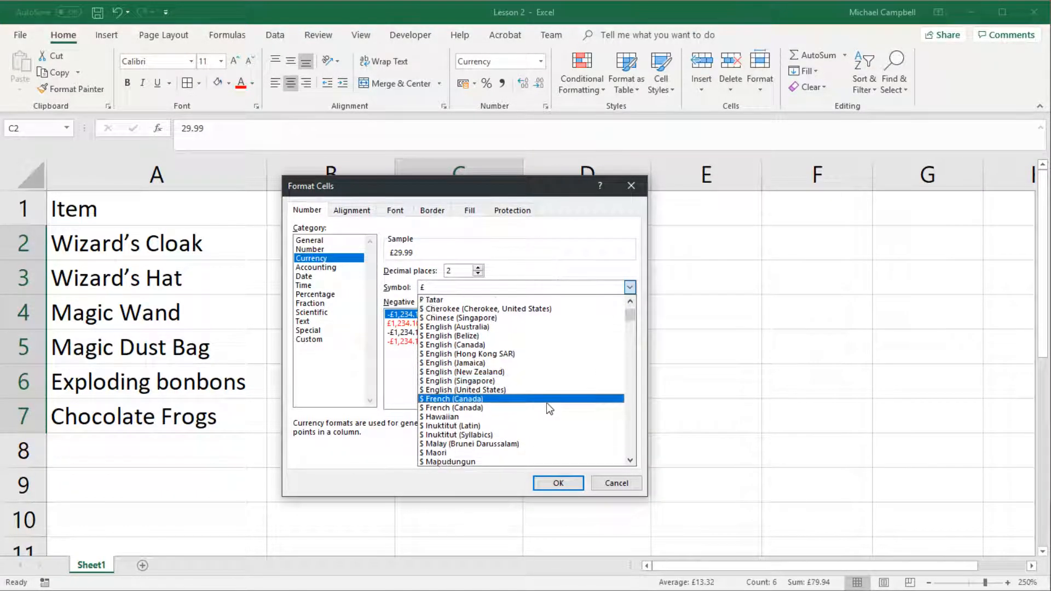
scroll(541, 402, down, 12)
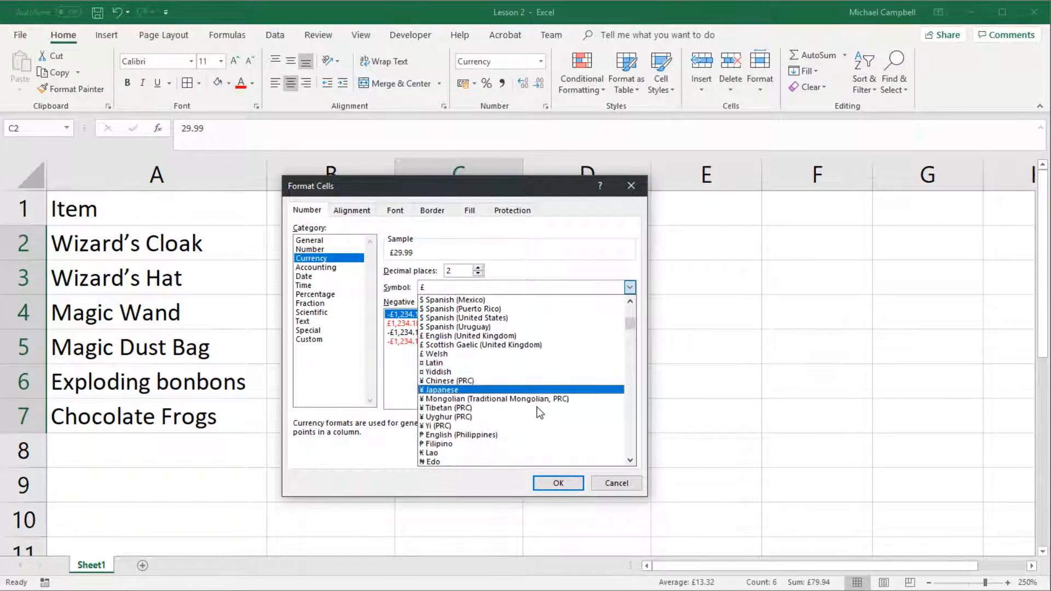
scroll(535, 408, down, 10)
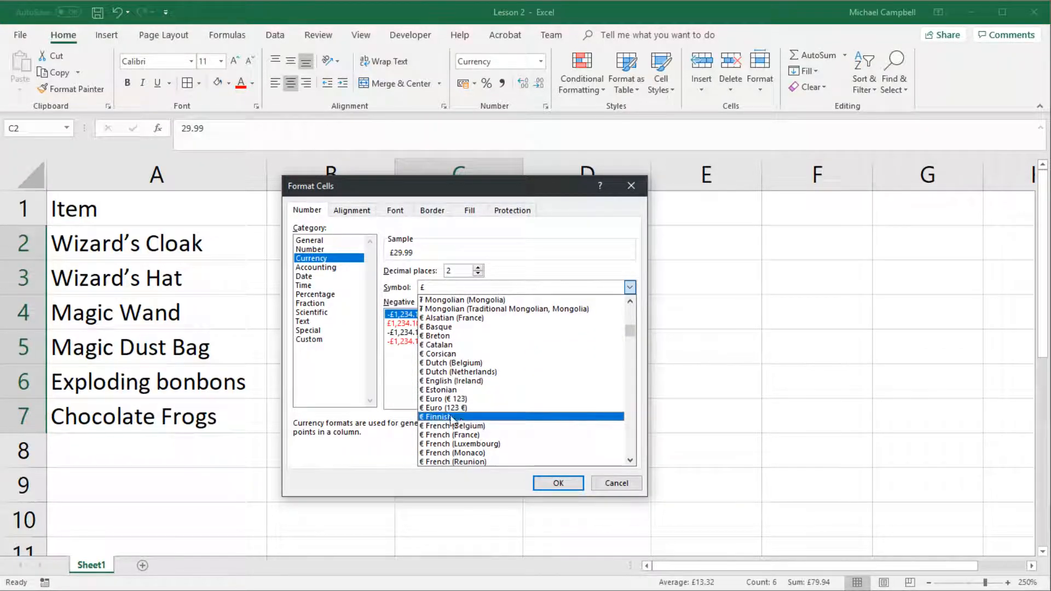
click(463, 401)
click(558, 483)
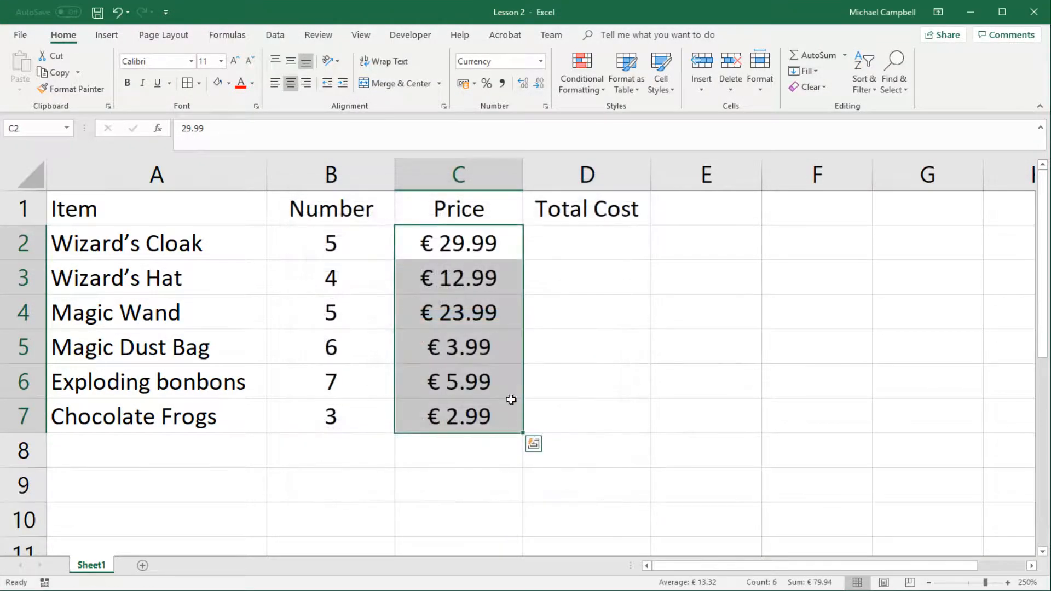
key(ctrl+z)
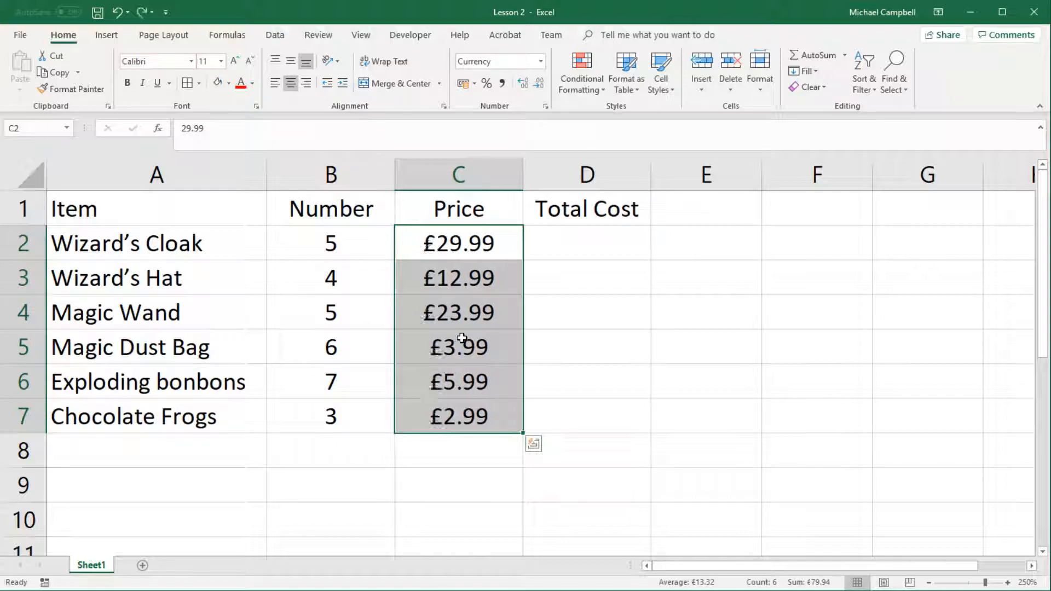
Set the border drawing line to a thicker solid style in standard purple
click(173, 211)
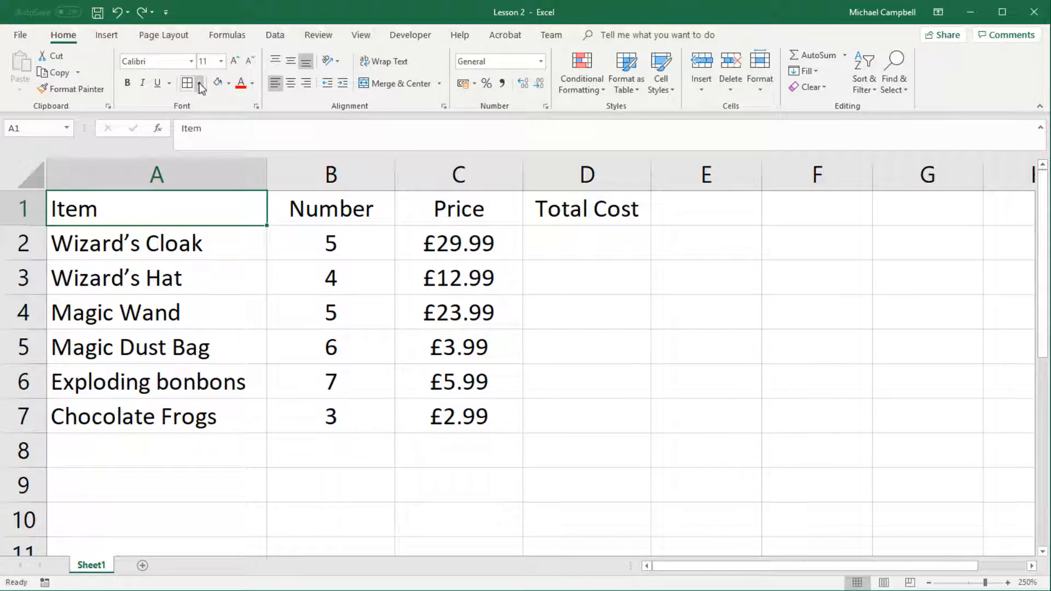
drag(173, 211, 573, 422)
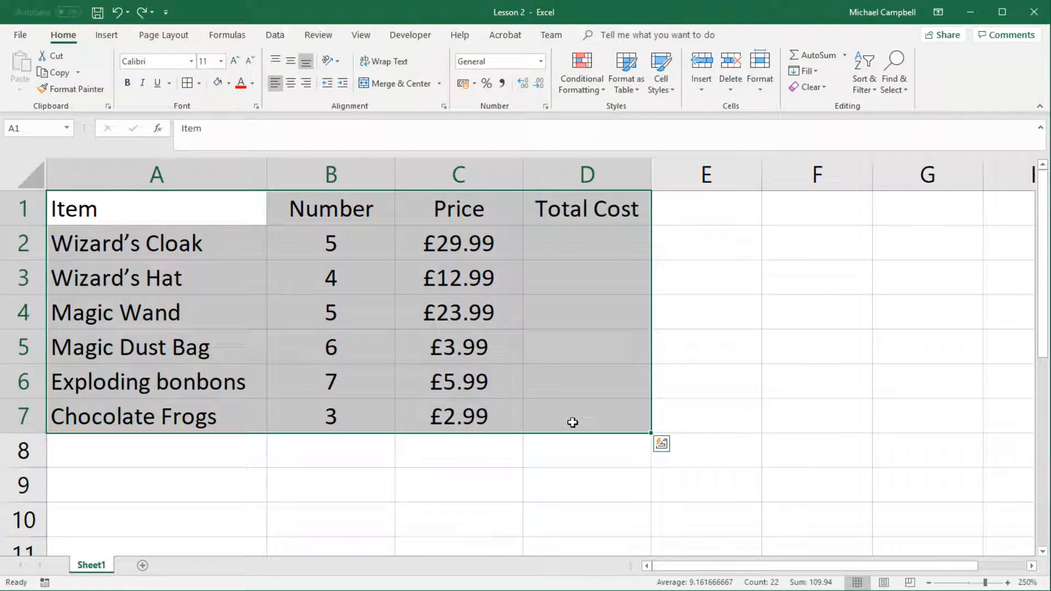
click(200, 82)
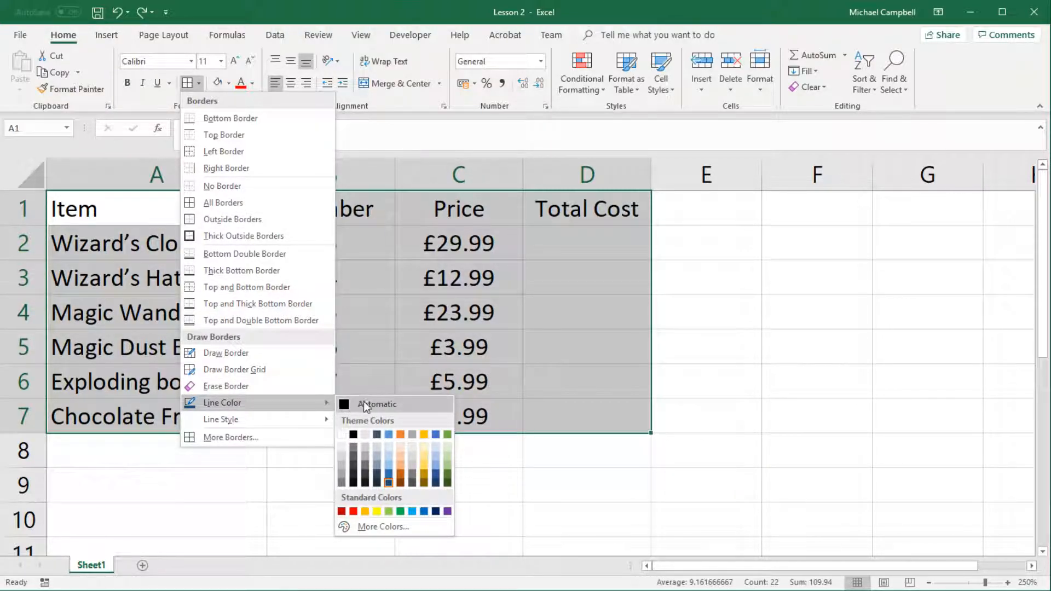
mouse_move(255, 419)
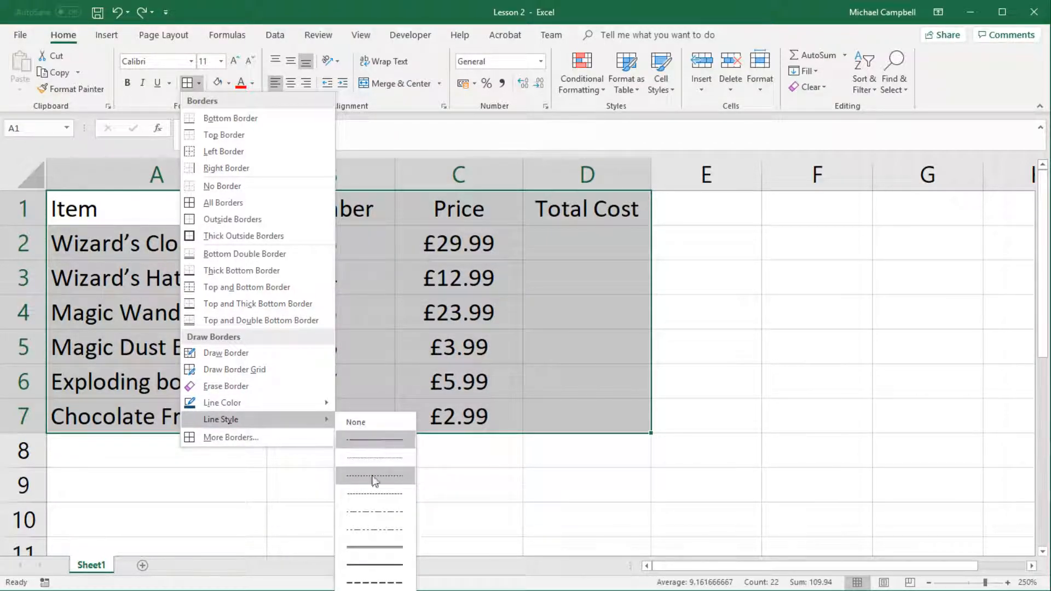
click(373, 564)
click(200, 83)
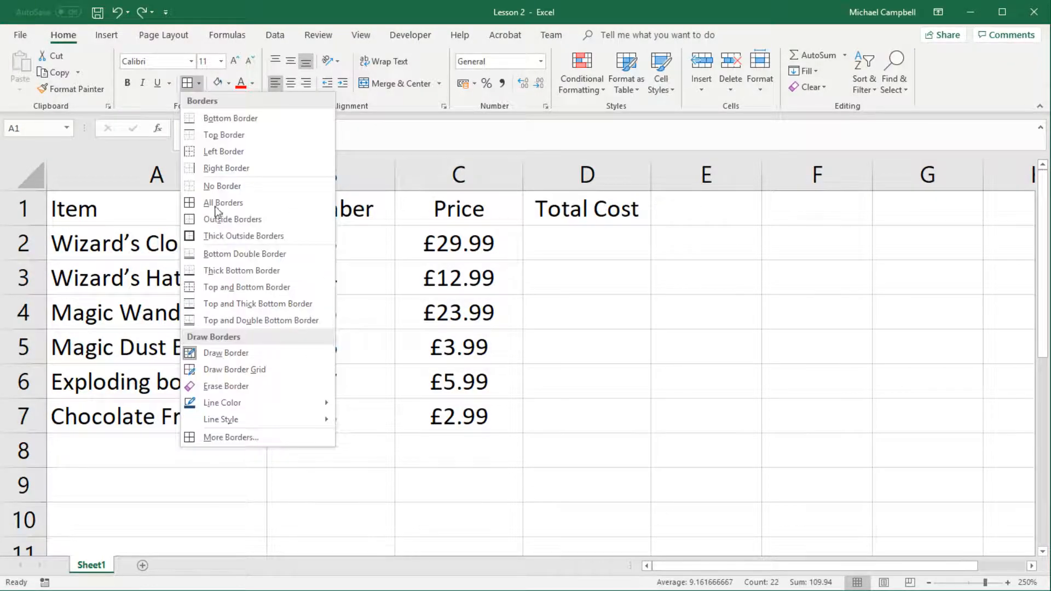
mouse_move(319, 402)
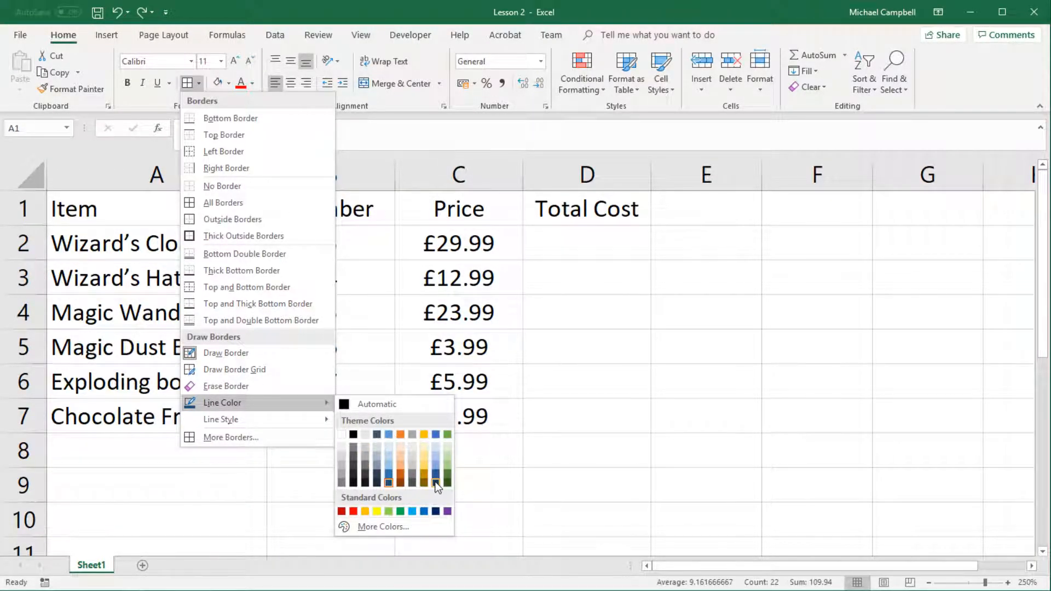
click(447, 511)
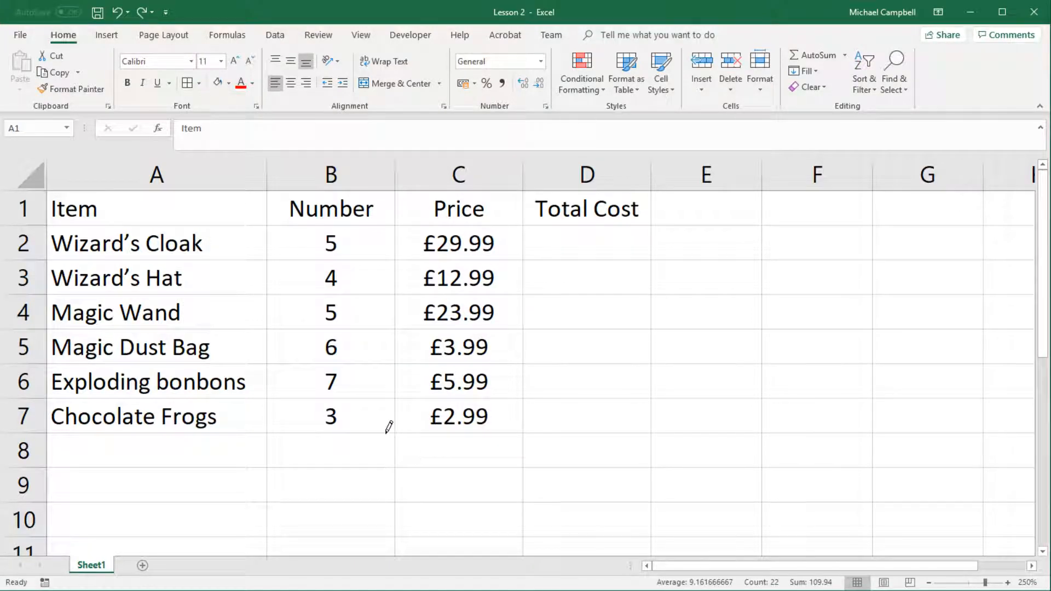
Draw purple borders by hand along the columns and rows of the table A1:D7
mouse_move(116, 224)
mouse_down()
mouse_move(258, 223)
mouse_move(265, 278)
mouse_move(426, 403)
mouse_move(477, 410)
mouse_up()
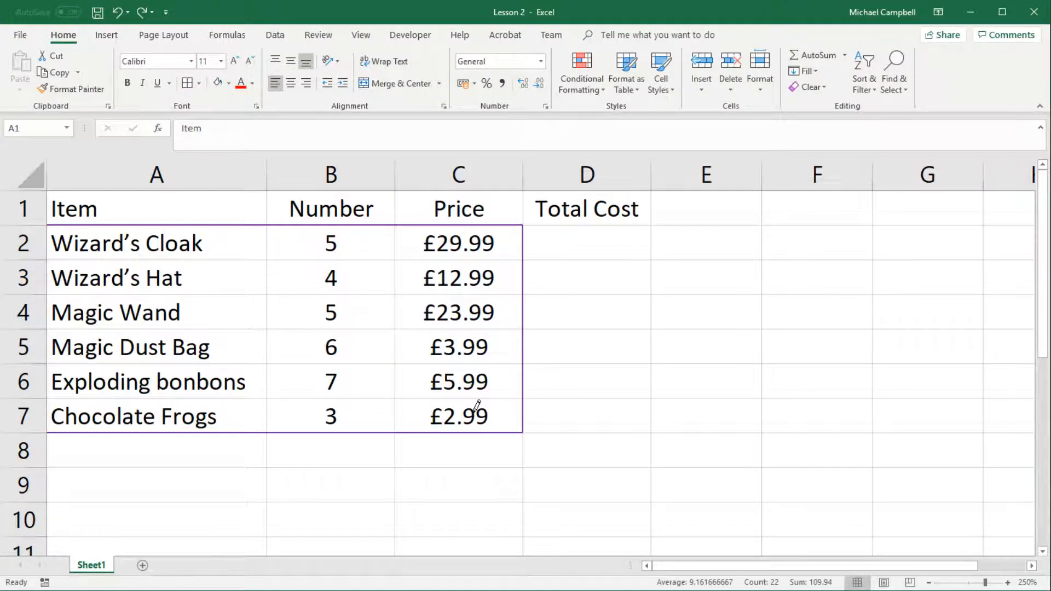
drag(436, 243, 507, 421)
drag(327, 244, 368, 416)
drag(522, 208, 582, 209)
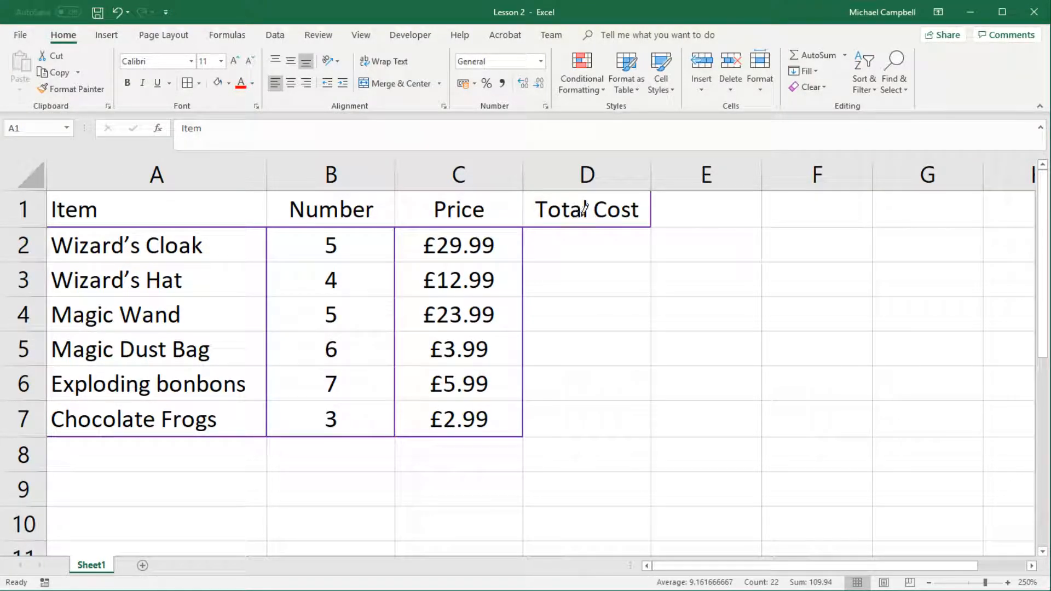
mouse_move(581, 413)
mouse_down()
mouse_move(636, 415)
mouse_move(608, 234)
mouse_up()
drag(628, 436, 575, 434)
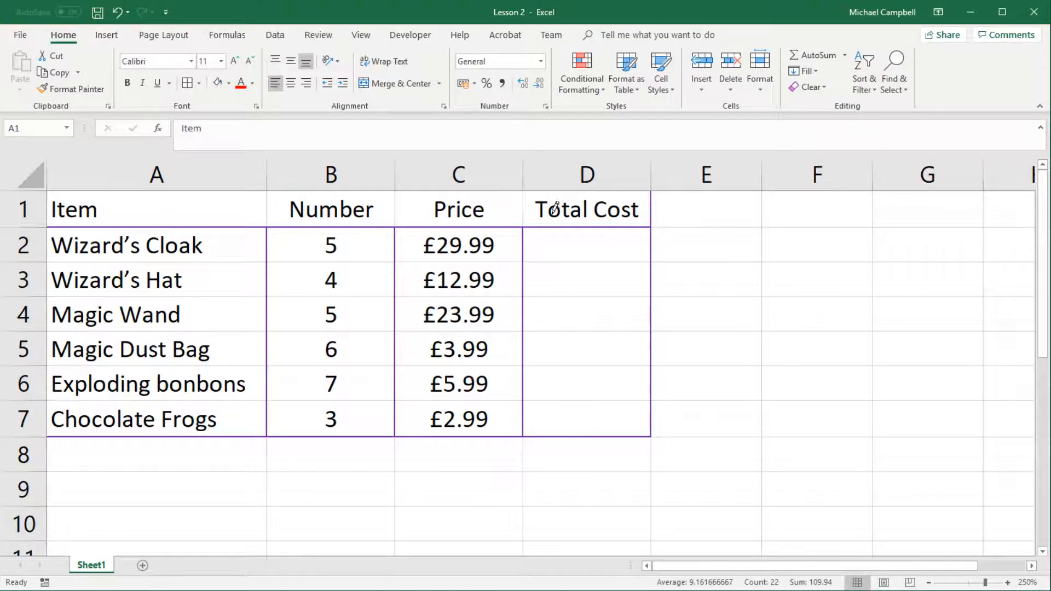
drag(272, 190, 529, 206)
mouse_move(576, 264)
mouse_down()
mouse_move(555, 291)
mouse_move(539, 399)
mouse_move(483, 370)
mouse_move(444, 296)
mouse_move(397, 250)
mouse_up()
mouse_move(333, 265)
mouse_down()
mouse_move(294, 404)
mouse_move(200, 305)
mouse_move(203, 258)
mouse_up()
Undo all the hand-drawn purple borders on the table A1:D7
key(ctrl+z)
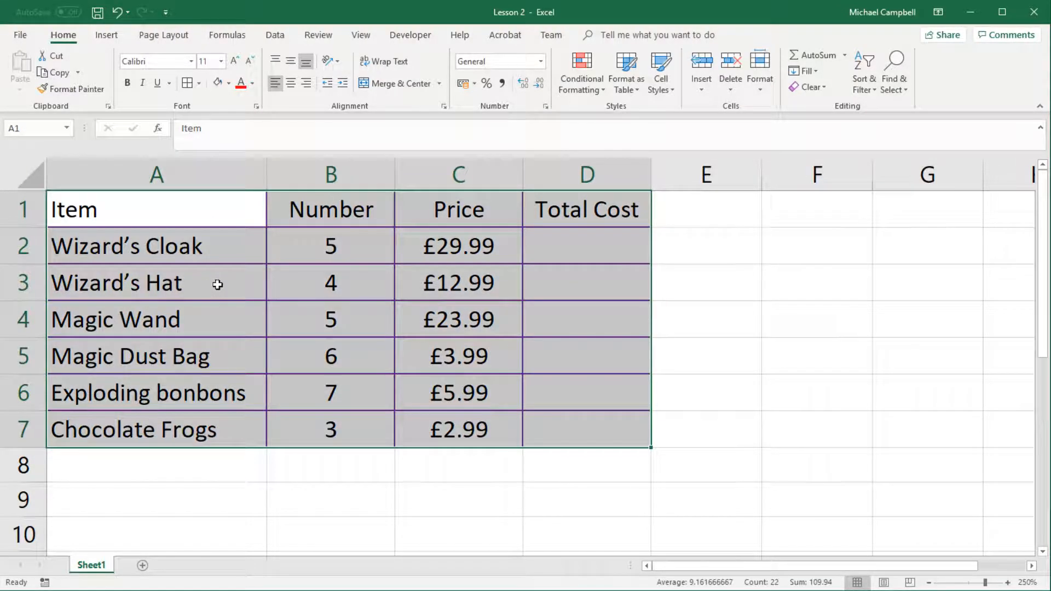
key(ctrl+z)
key(ctrl+z)
key(ctrl+z)
key(ctrl+z)
key(ctrl+z)
key(ctrl+z)
key(ctrl+z)
key(ctrl+z)
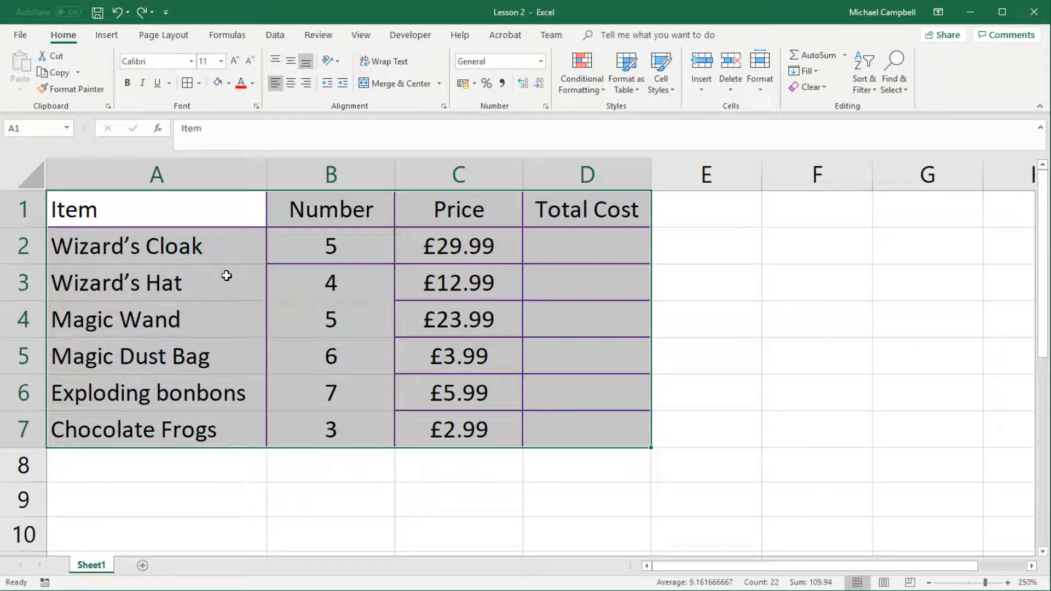
key(ctrl+z)
key(ctrl+z)
key(ctrl+z)
key(ctrl+z)
key(ctrl+z)
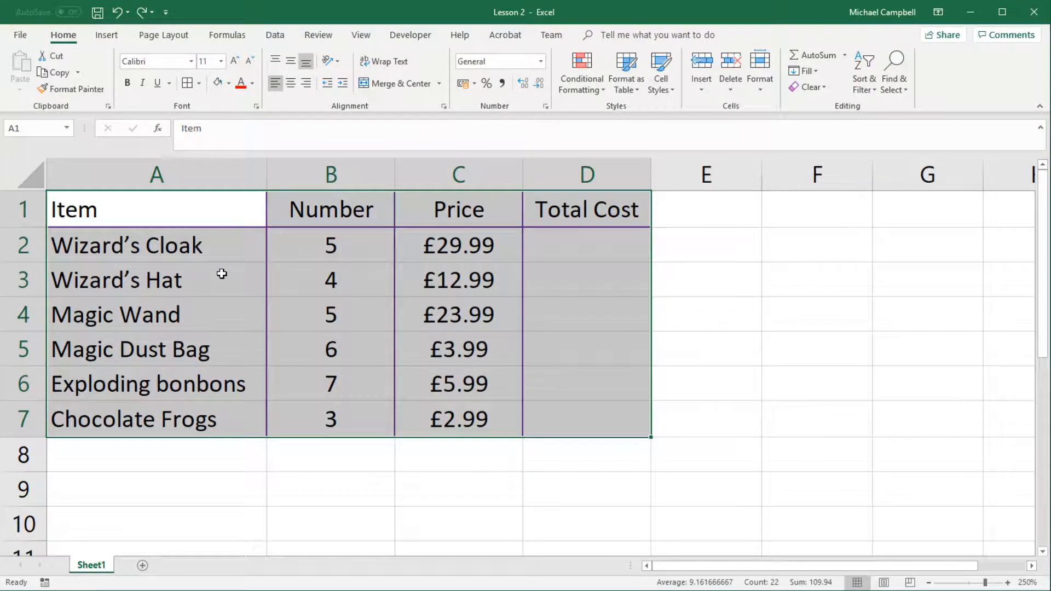
key(ctrl+z)
key(ctrl+z)
key(ctrl+z)
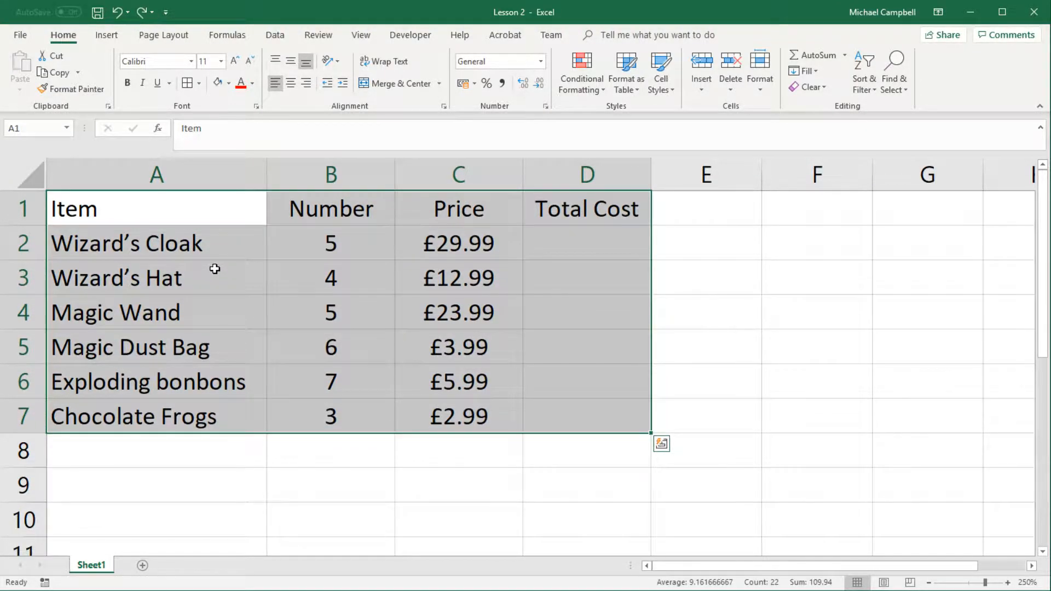
Apply purple borders to every cell of the table A1:D7 with All Borders
click(485, 243)
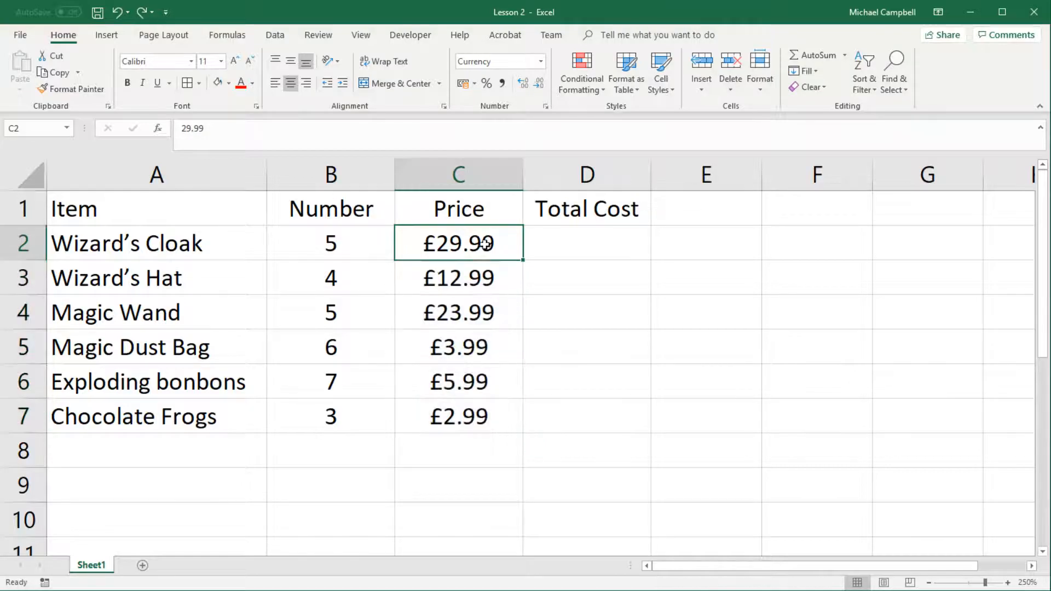
drag(217, 209, 586, 420)
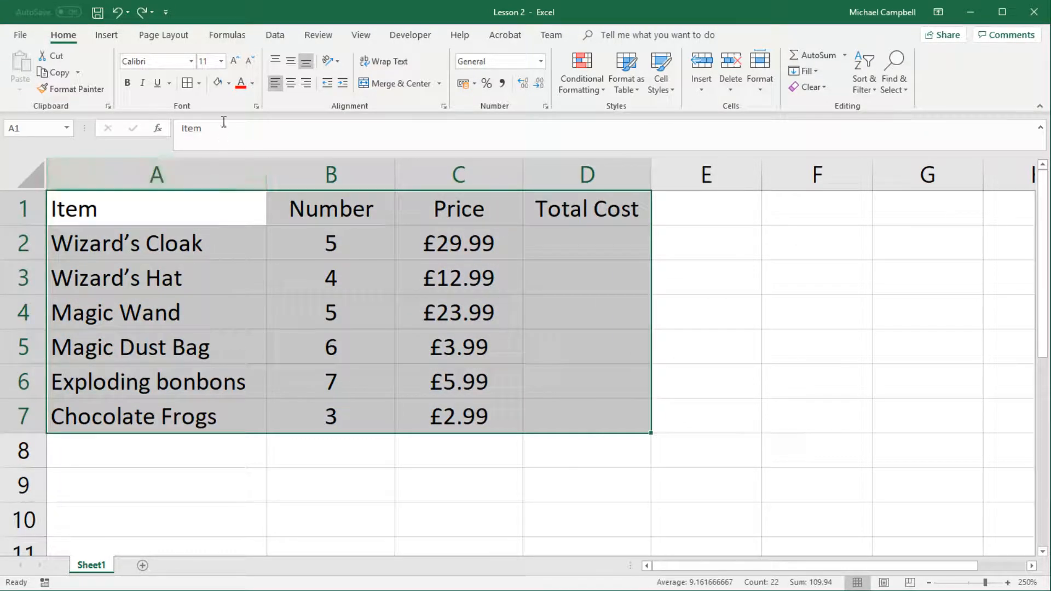
click(199, 83)
click(386, 515)
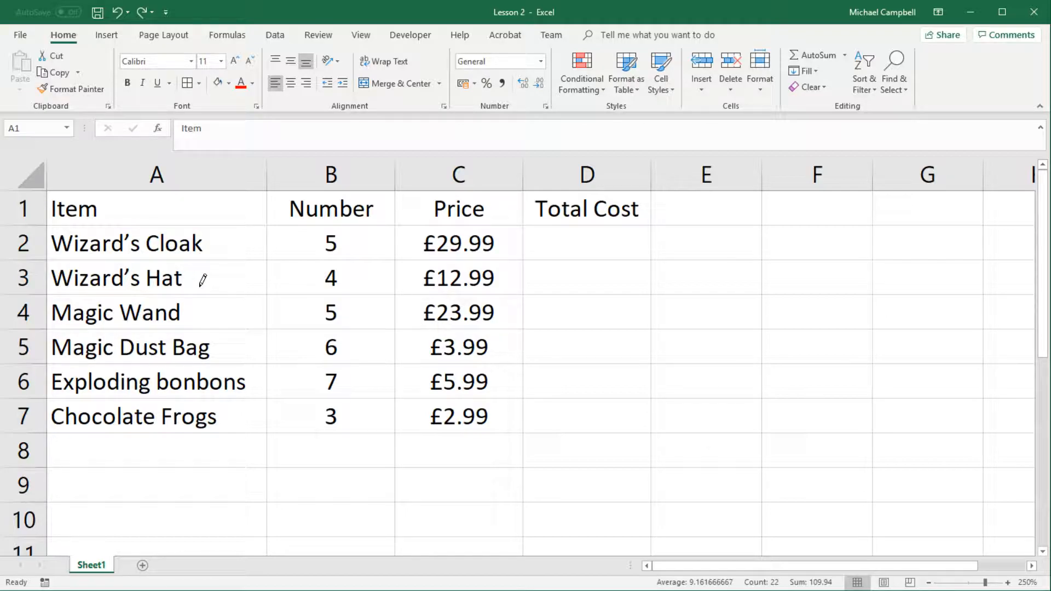
key(Escape)
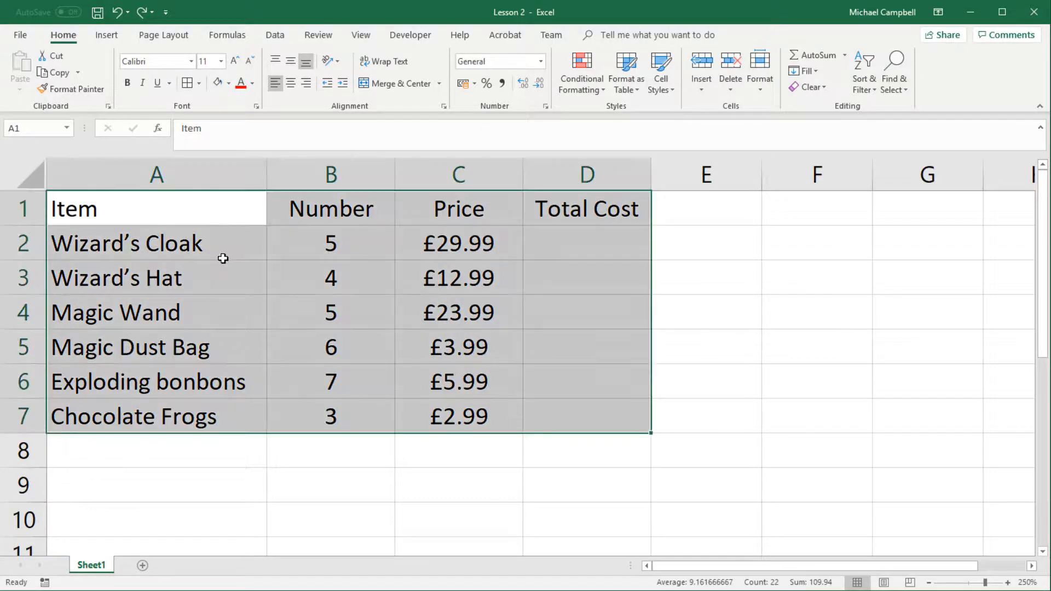
click(199, 84)
click(214, 203)
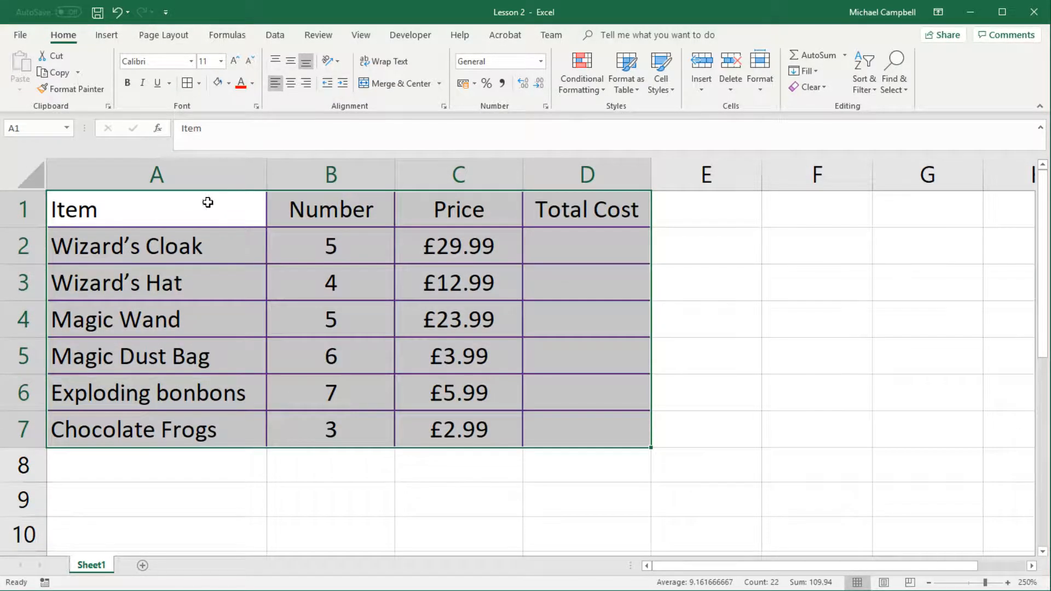
click(211, 206)
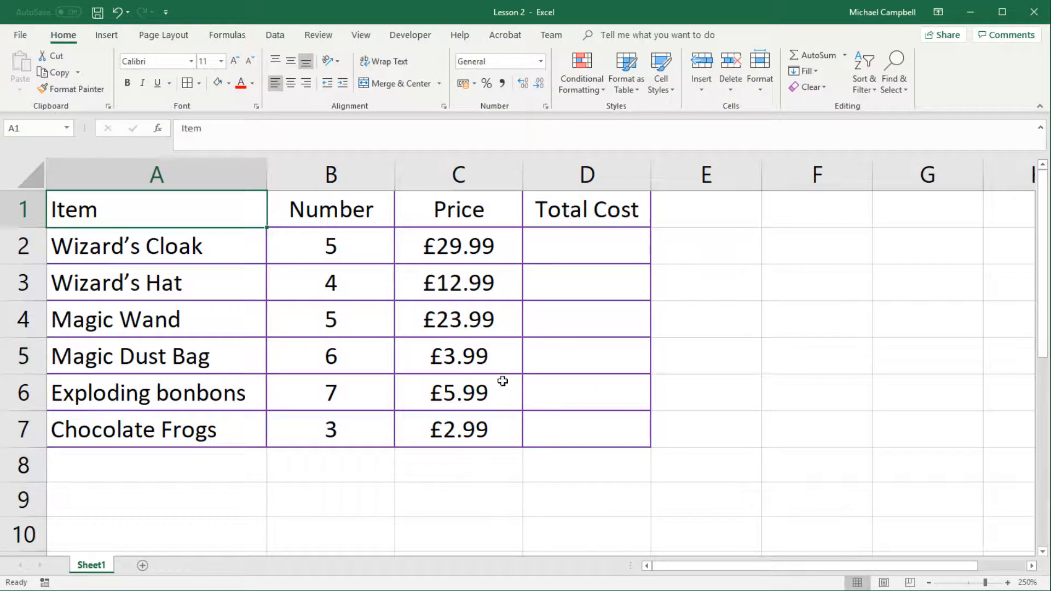
drag(183, 204, 566, 425)
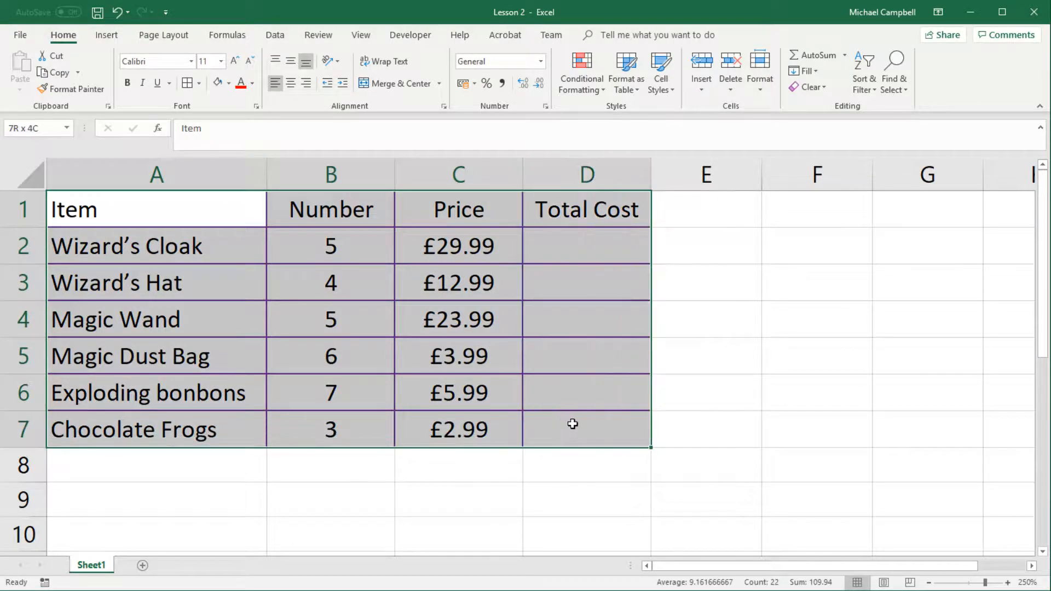
click(199, 83)
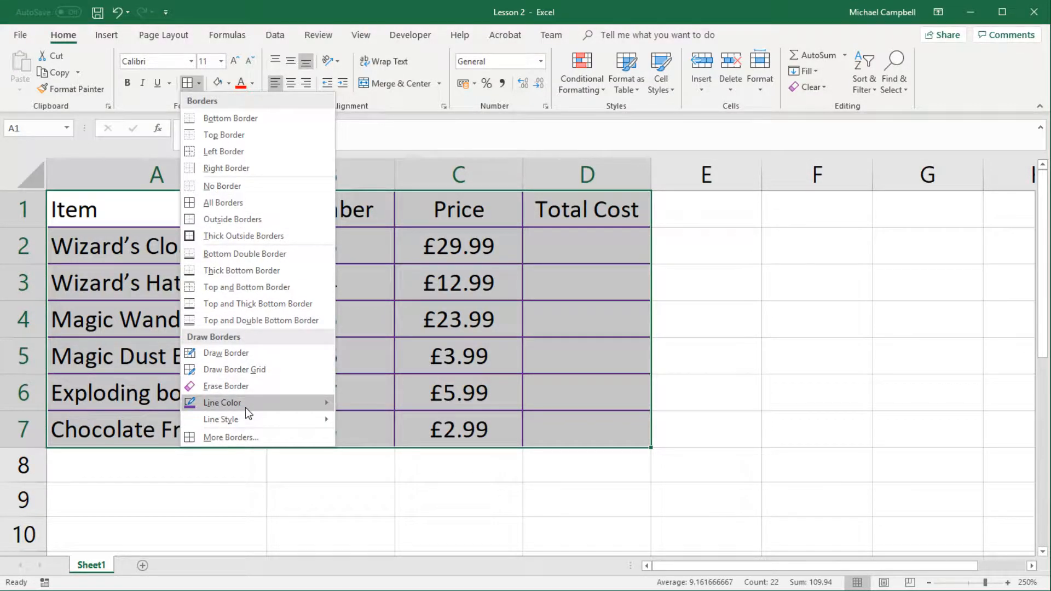
mouse_move(290, 420)
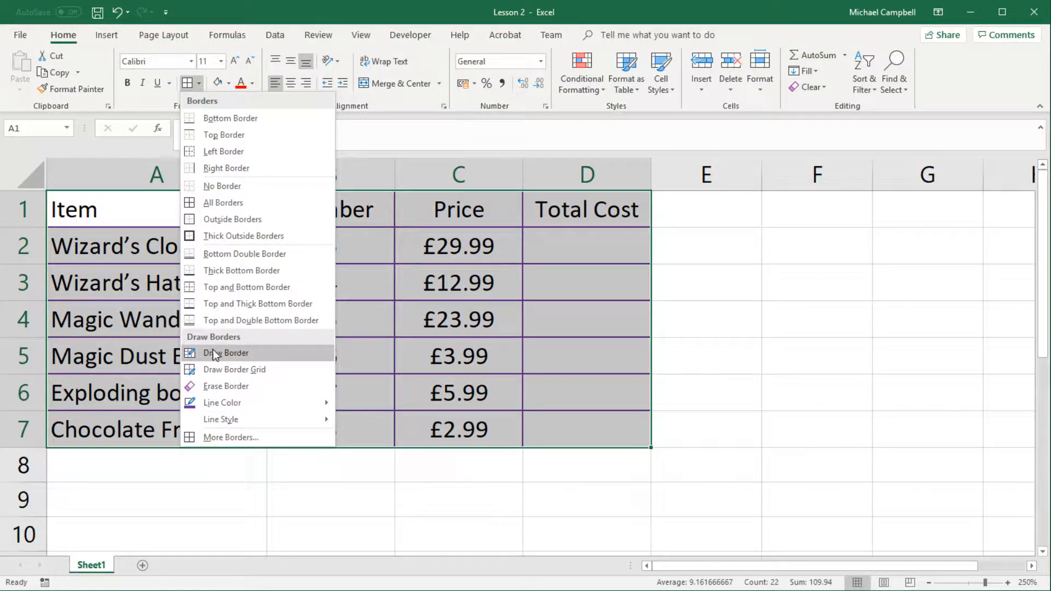
click(246, 356)
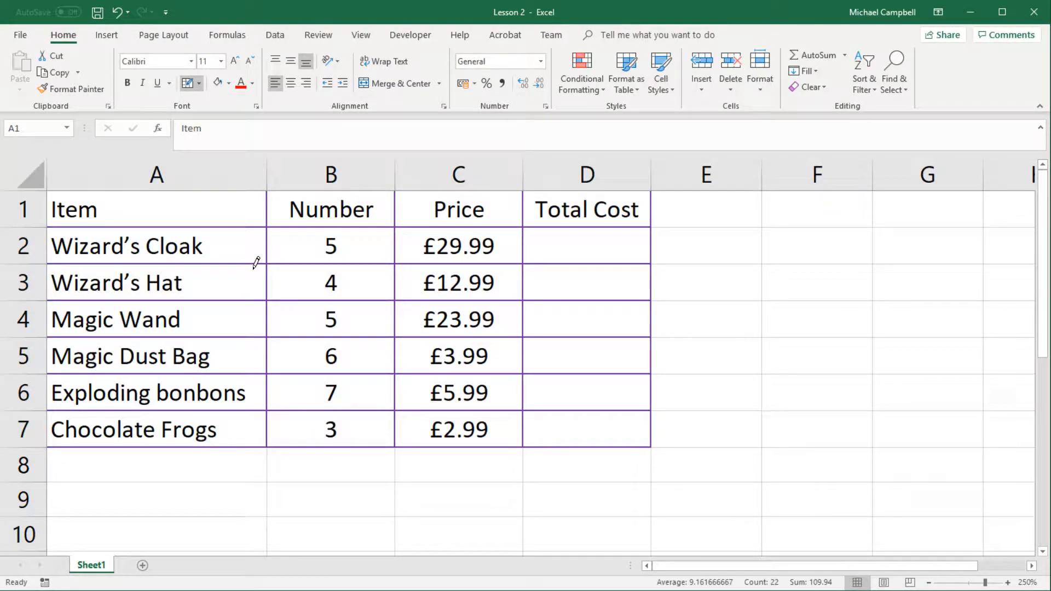
key(Escape)
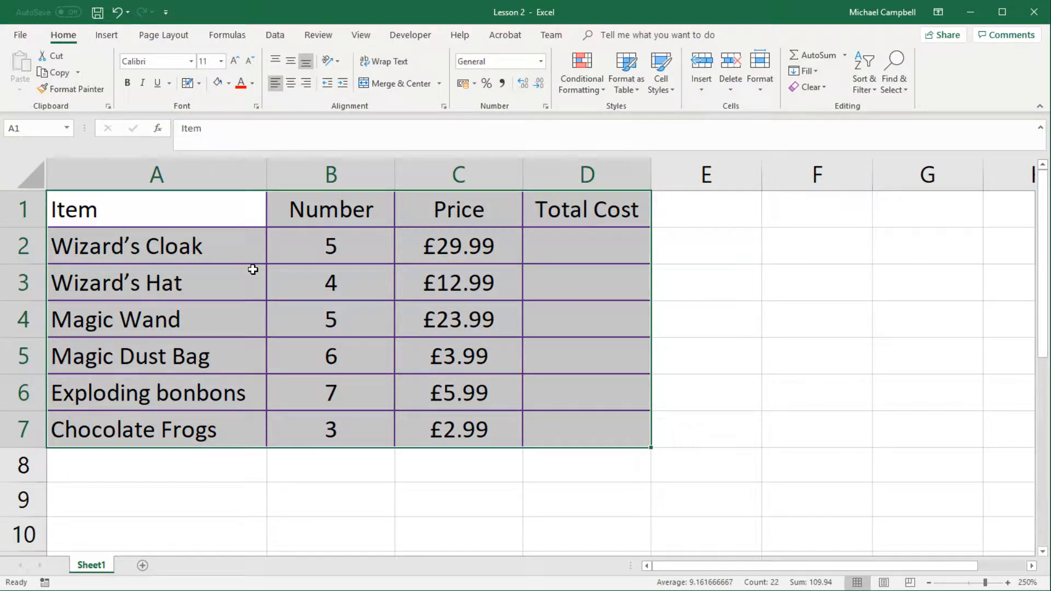
Add Thick Outside Borders around the table A1:D7
click(199, 83)
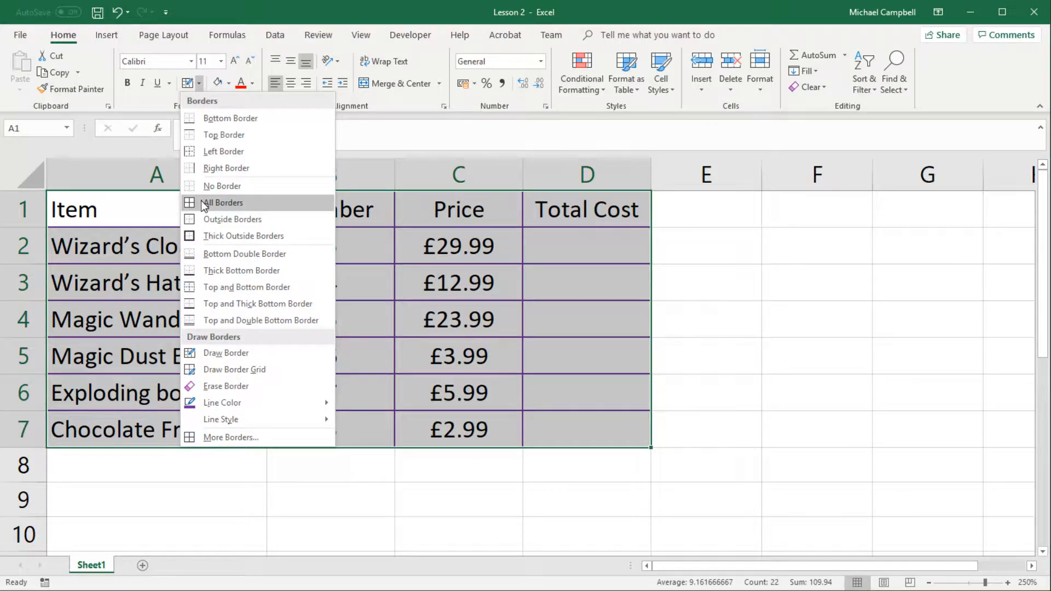
click(232, 238)
click(356, 317)
click(485, 365)
drag(542, 460, 169, 267)
drag(82, 210, 566, 425)
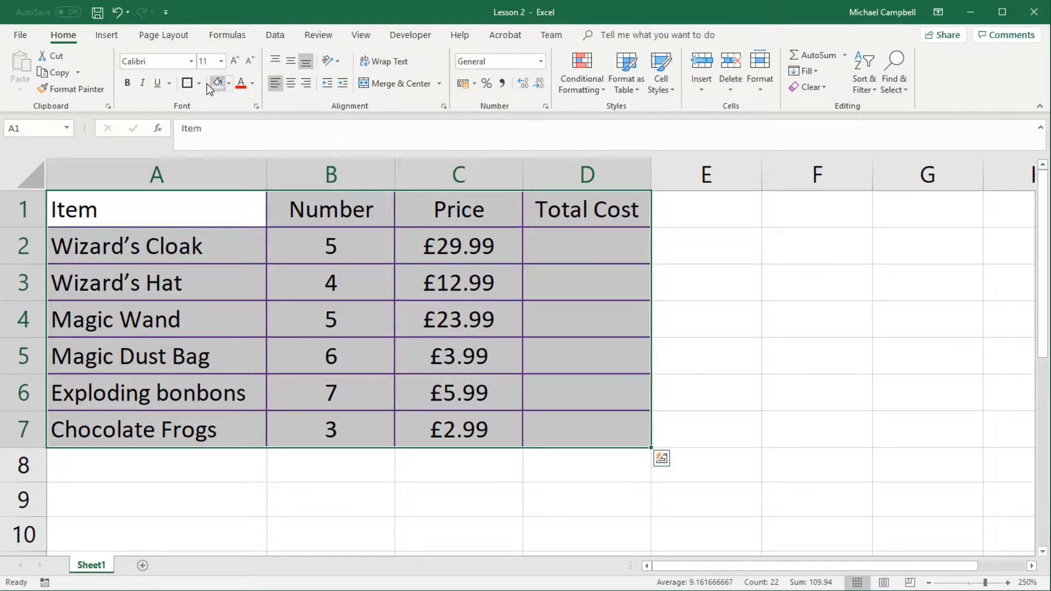
click(171, 288)
click(163, 214)
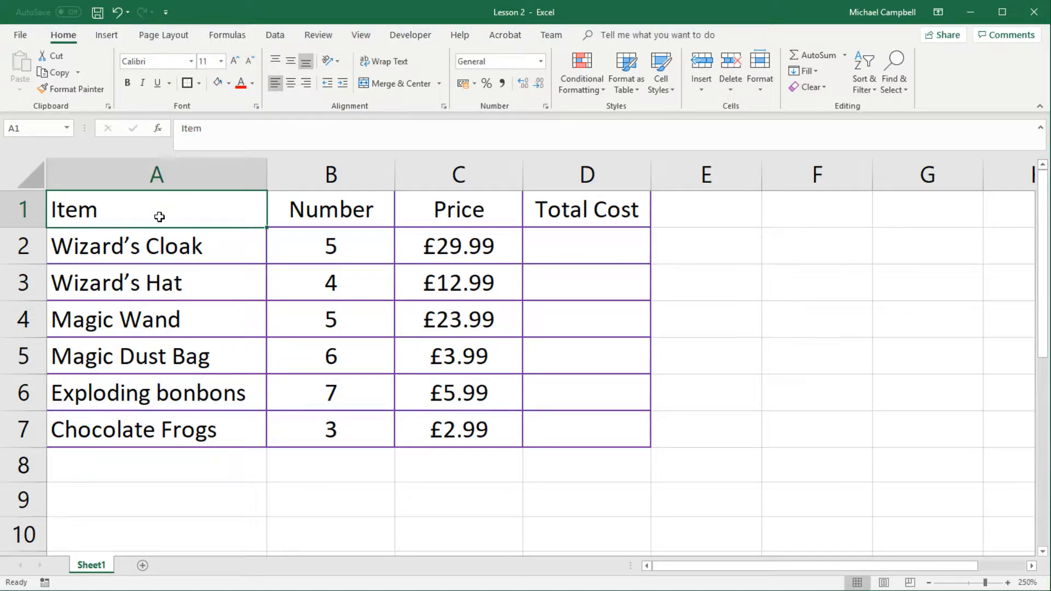
Fill the header row A1:D1 with dark grey
drag(235, 213, 537, 217)
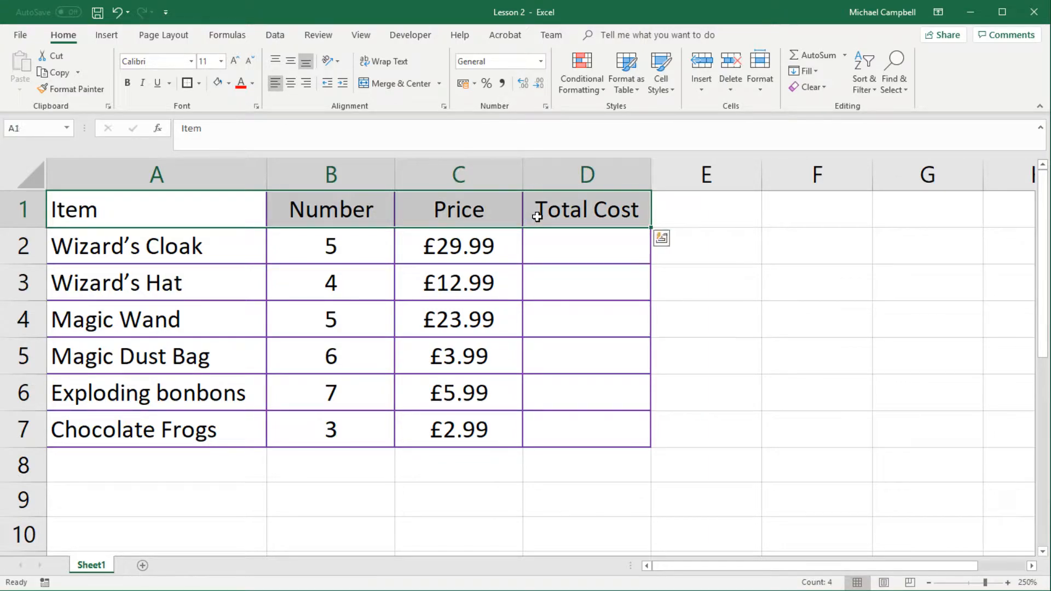
click(229, 84)
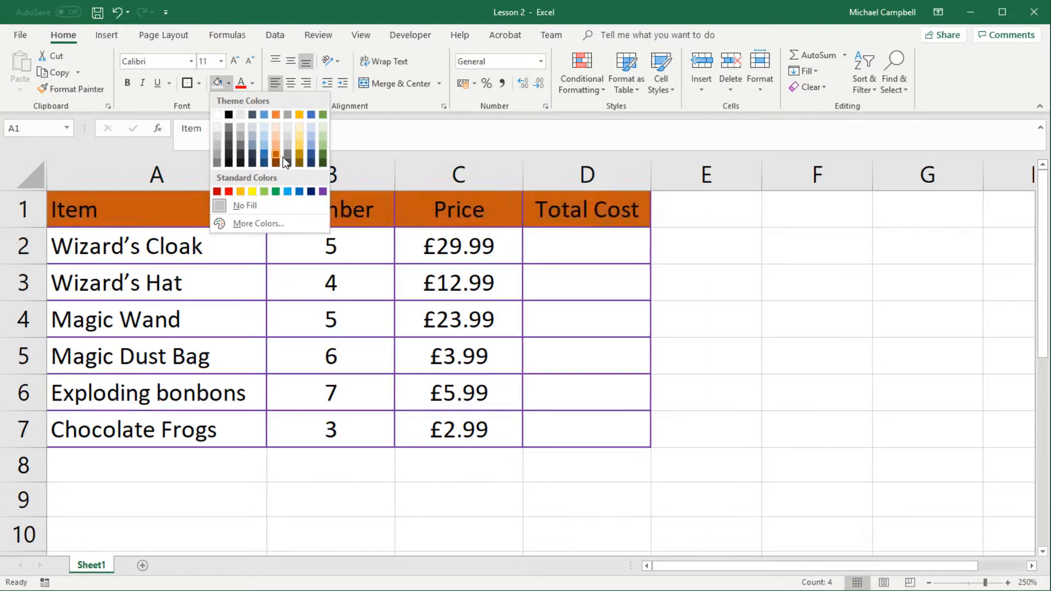
click(229, 136)
Set the header text in A1:D1 to red 12-point Abadi and widen column D slightly to fit its heading
click(242, 83)
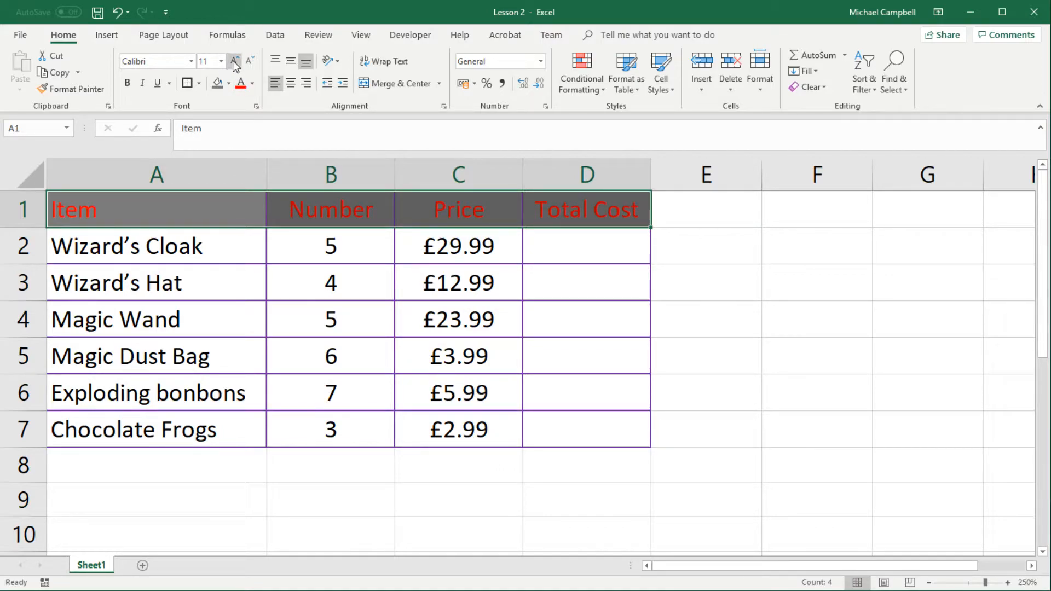
click(234, 61)
click(190, 61)
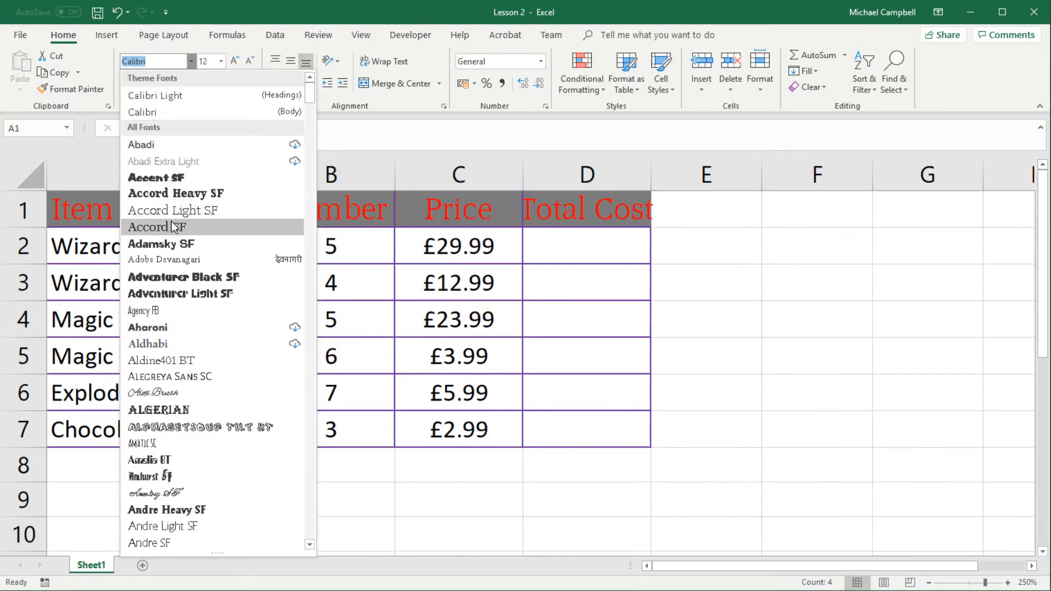
click(164, 144)
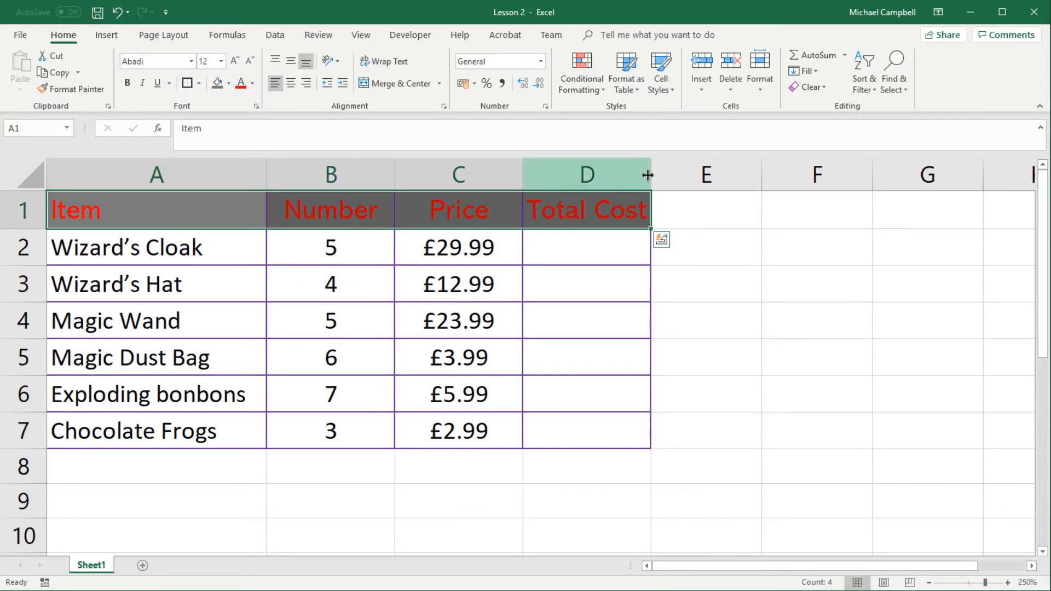
drag(652, 175, 657, 176)
click(590, 247)
Fill the header row A1:D1 with light gold
drag(110, 210, 592, 210)
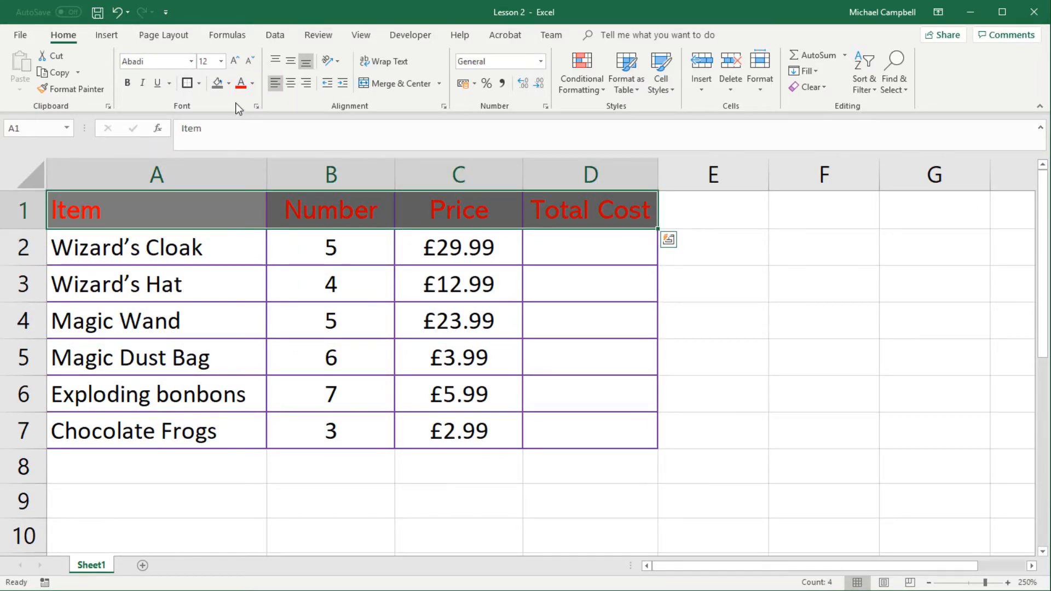
click(229, 83)
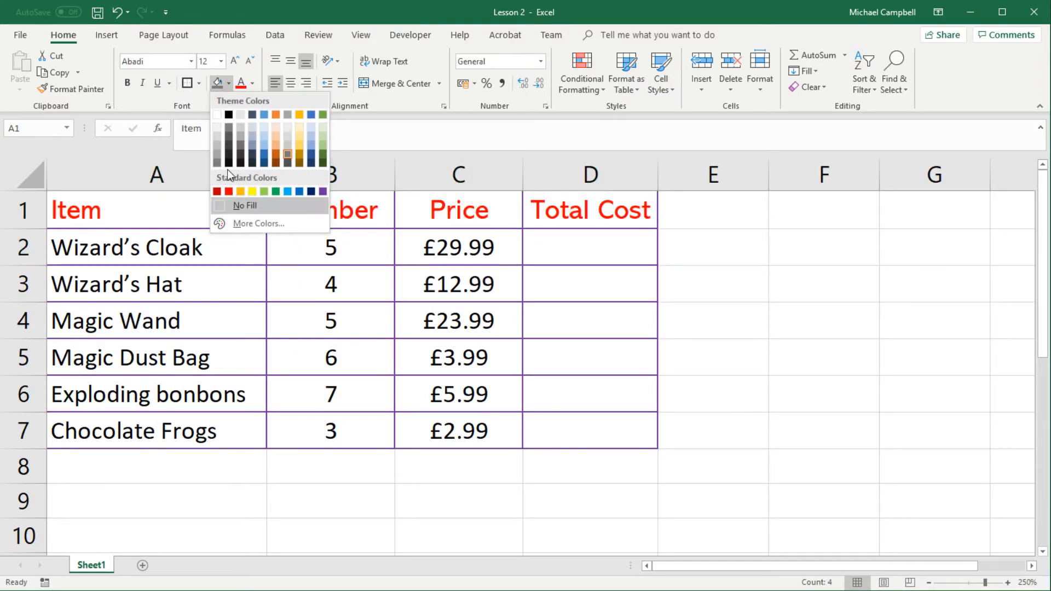
click(299, 133)
click(229, 275)
Fill the item rows A2:D7 with the same light gold as the header row
drag(146, 243, 591, 431)
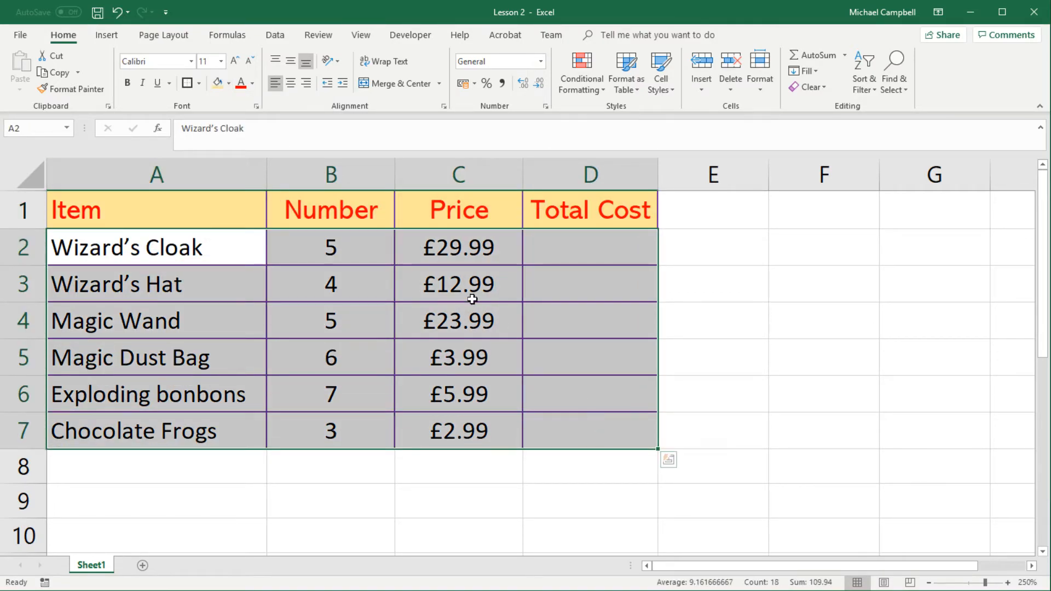
click(218, 85)
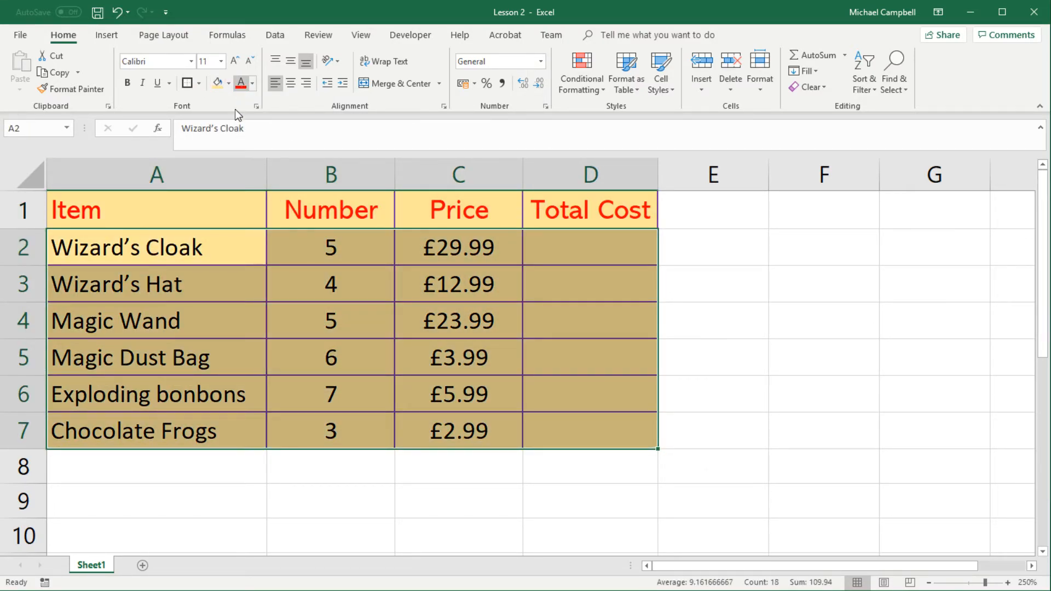
click(233, 282)
click(181, 209)
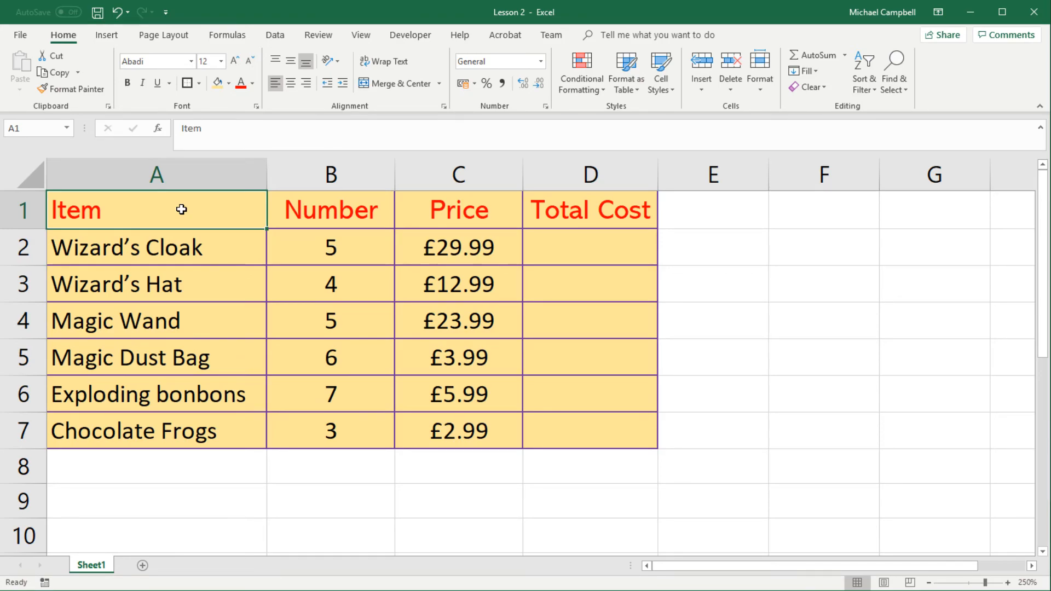